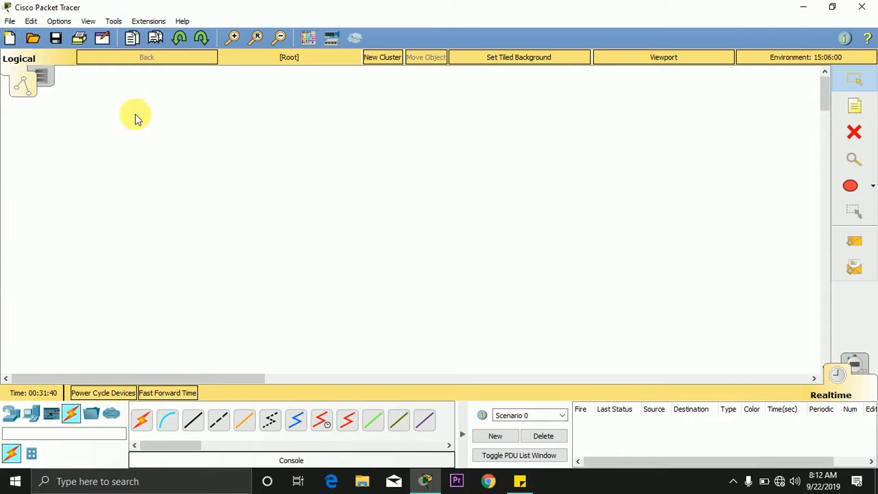
left_click_drag(247, 186, 636, 352)
left_click_drag(626, 321, 159, 92)
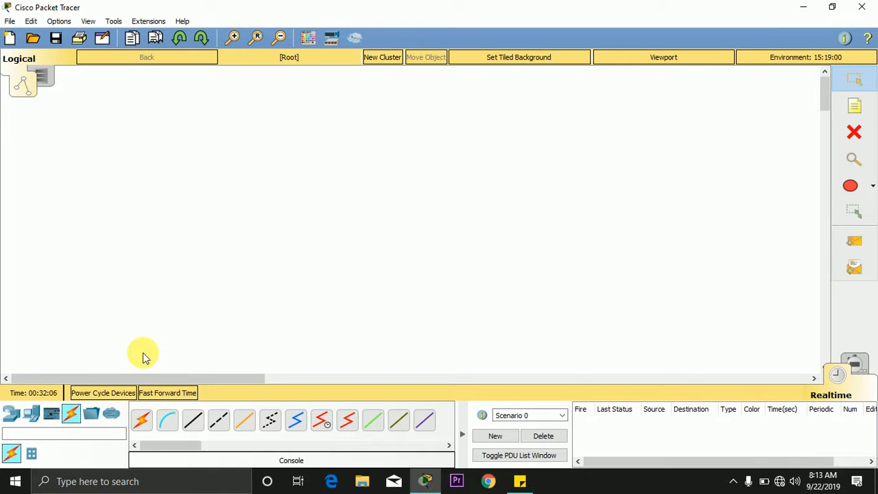
left_click(41, 412)
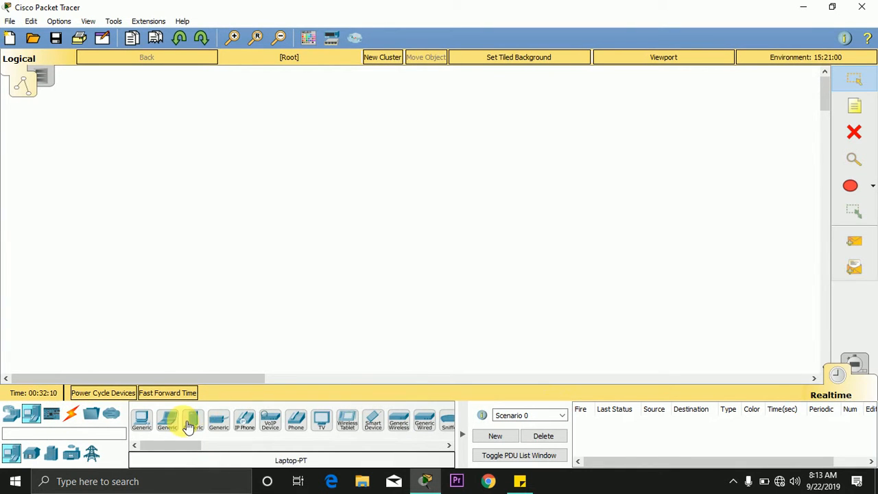
left_click(144, 422)
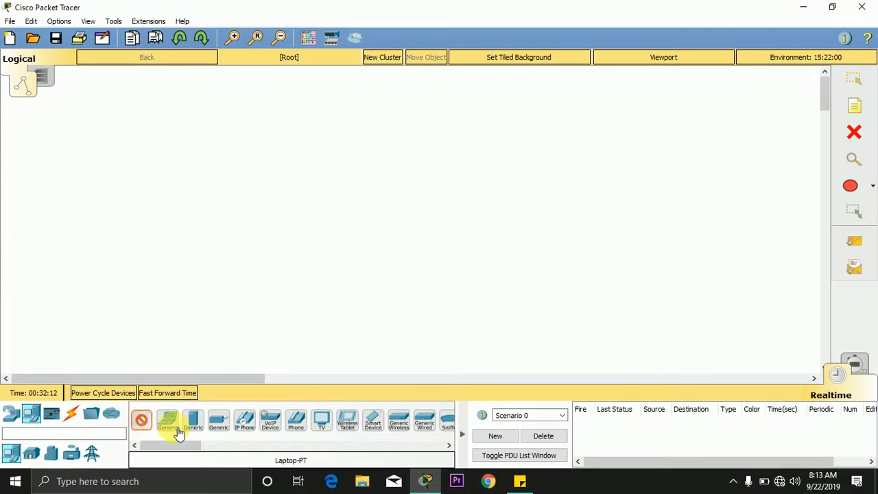
left_click(179, 149)
left_click(144, 422)
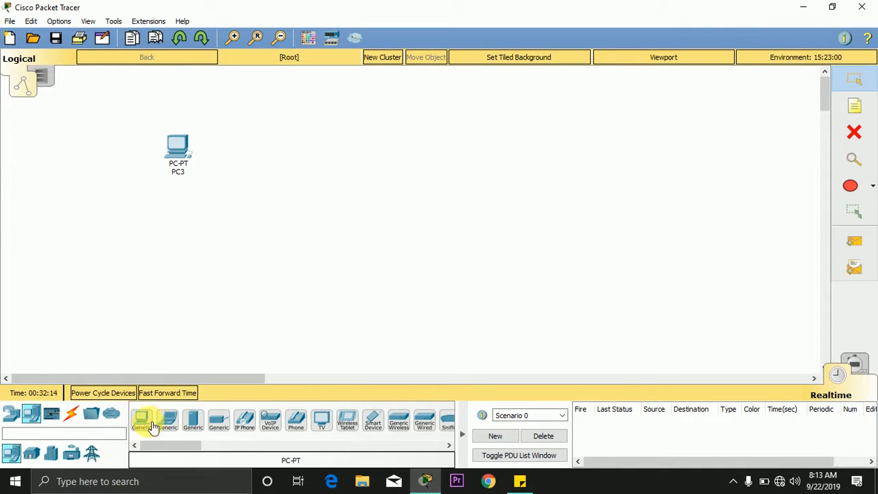
left_click(190, 295)
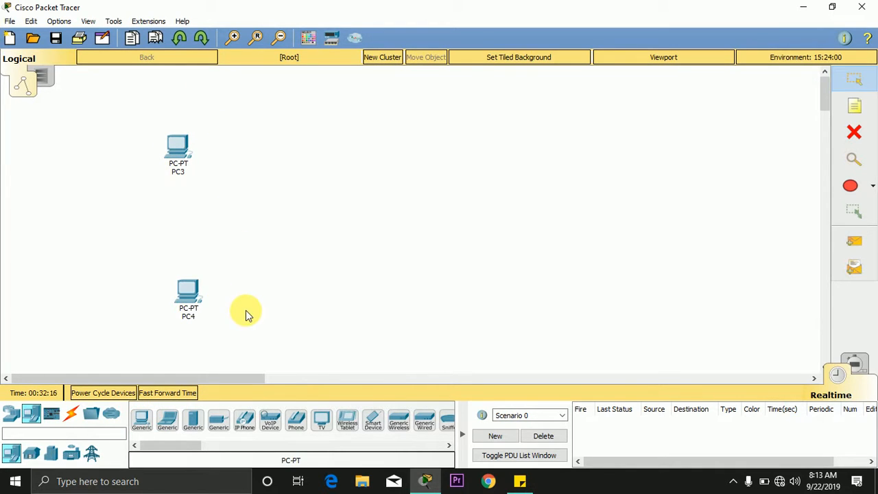
left_click_drag(247, 314, 106, 114)
key("Delete")
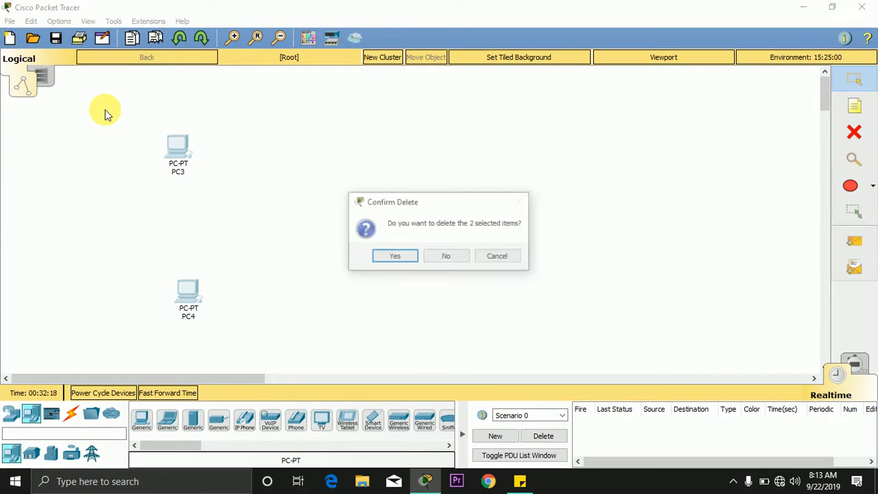
key("Return")
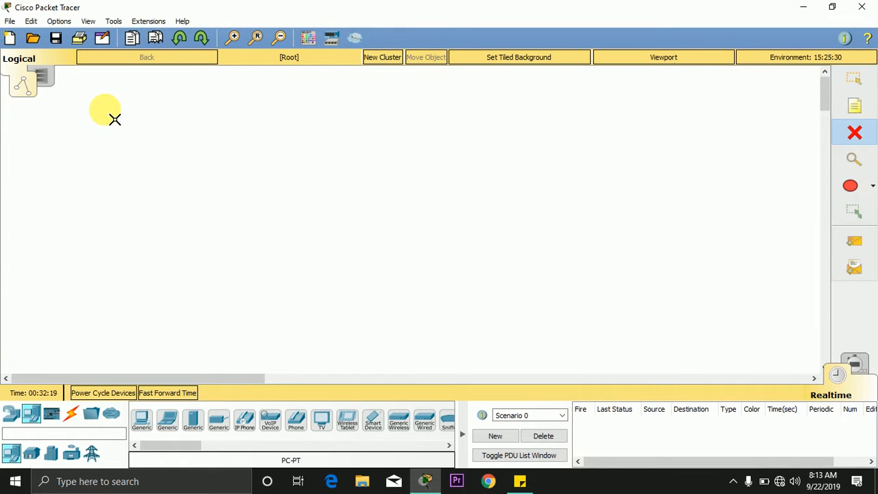
left_click(869, 83)
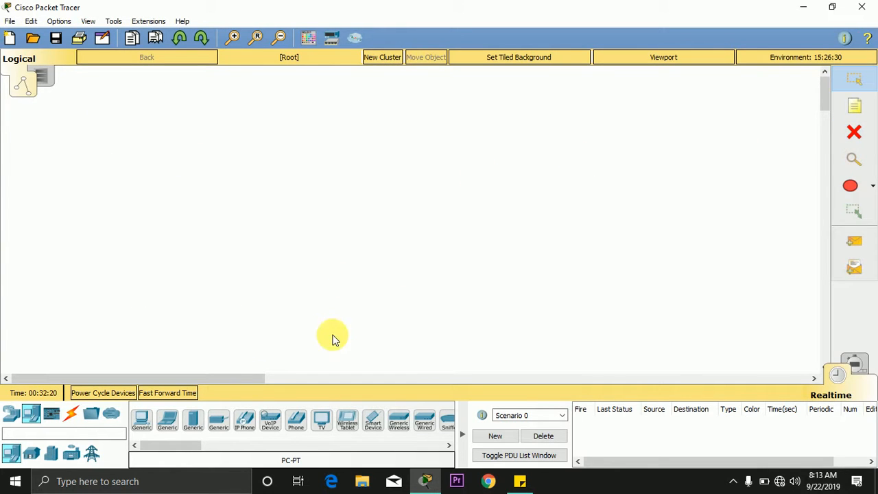
Step: Place three generic PCs in a spaced row across the lower part of the logical workspace
left_click(142, 426)
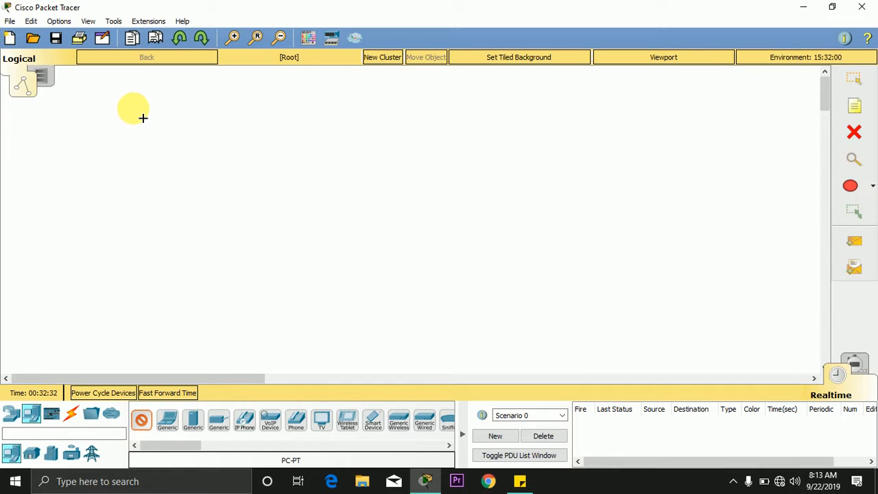
left_click(218, 320)
left_click(399, 326)
left_click(609, 319)
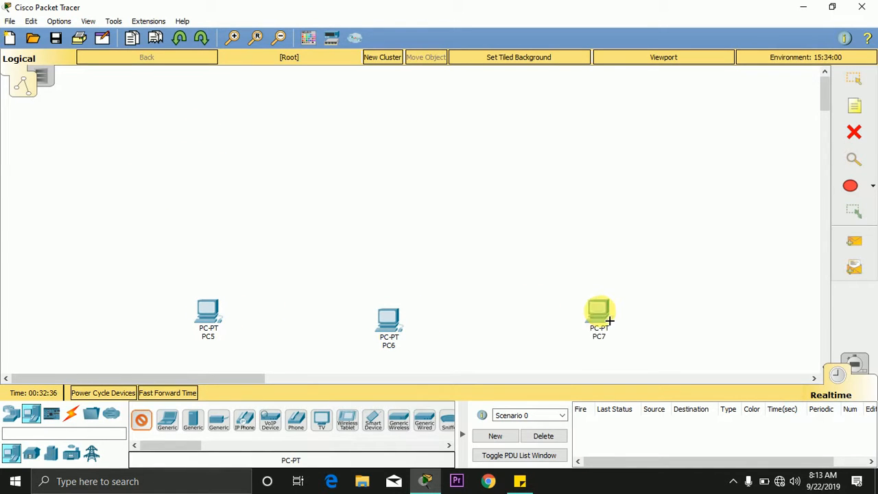
left_click(141, 420)
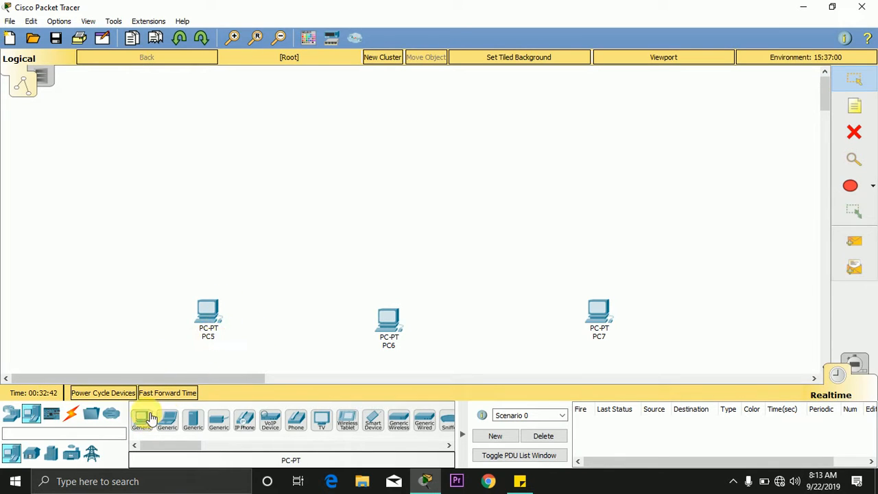
left_click_drag(127, 219, 831, 336)
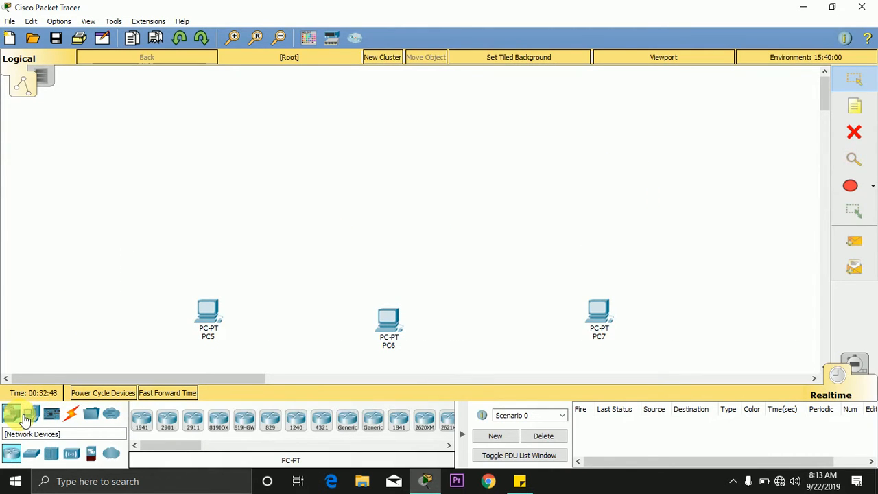
Step: Place a 2960-24TT switch centrally above the middle PC
left_click(12, 414)
left_click(31, 454)
left_click(142, 421)
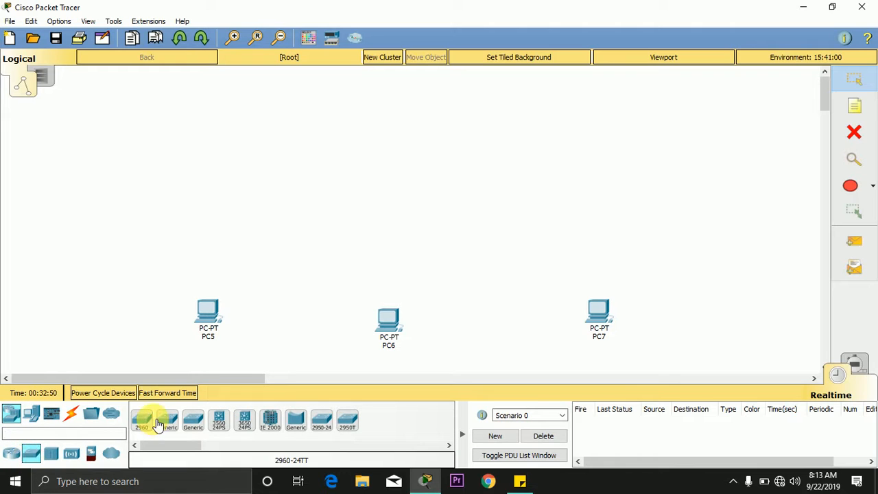
left_click(397, 218)
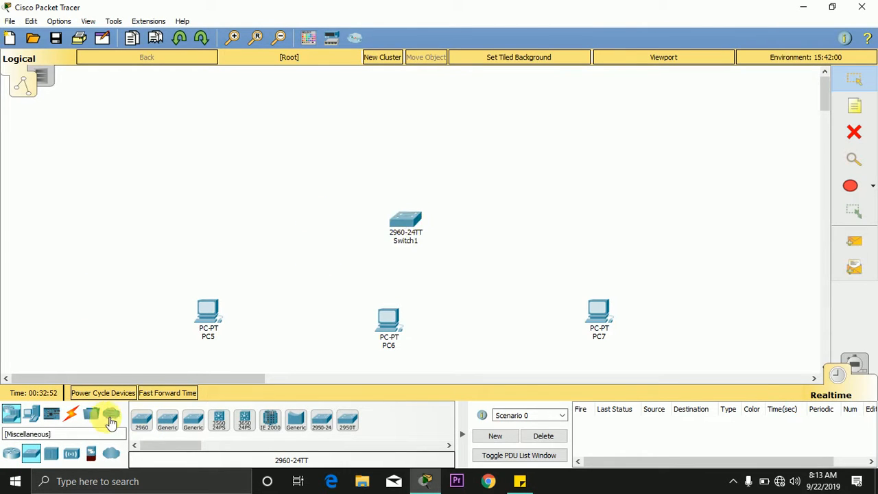
Step: Place a generic Server-PT directly above the switch
left_click(74, 420)
left_click(31, 415)
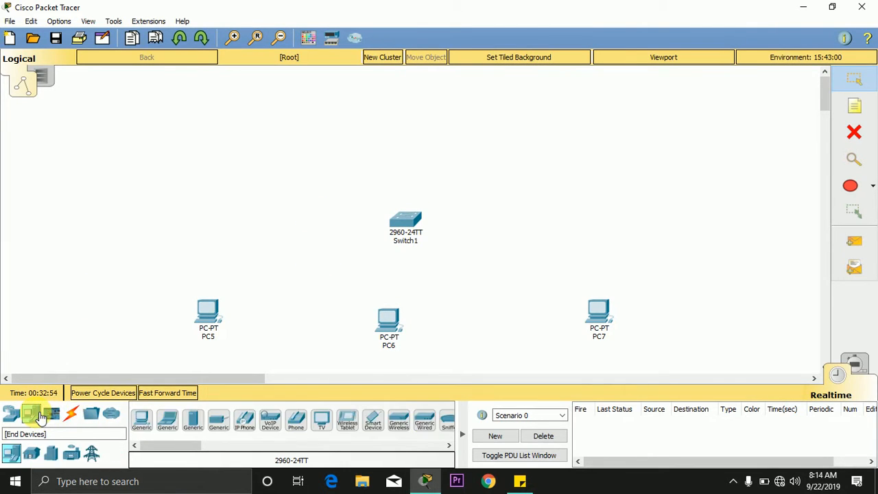
left_click(192, 420)
left_click(411, 122)
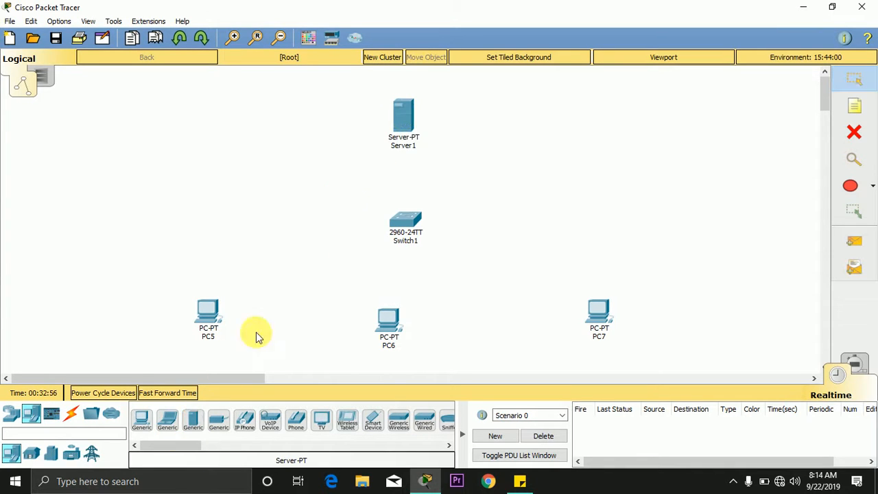
Step: Connect PC5's FastEthernet0 port to the switch's FastEthernet0/1 port with a copper straight-through cable
left_click(142, 421)
left_click(72, 413)
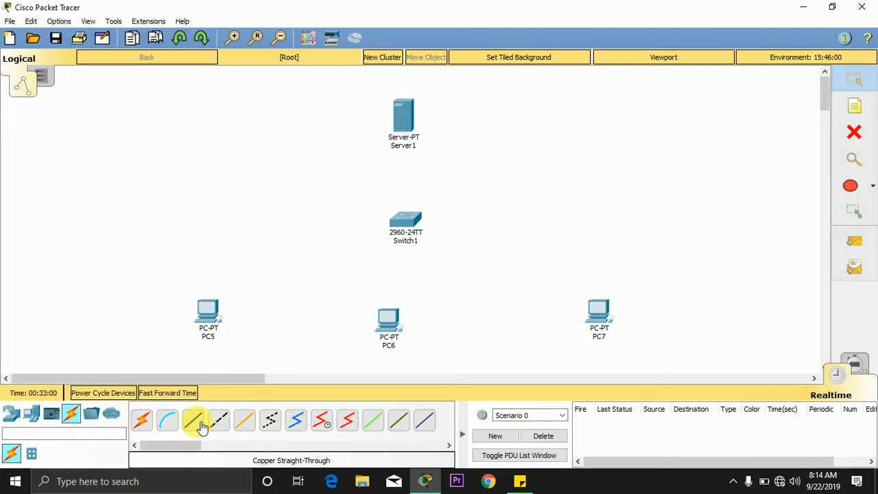
left_click(194, 421)
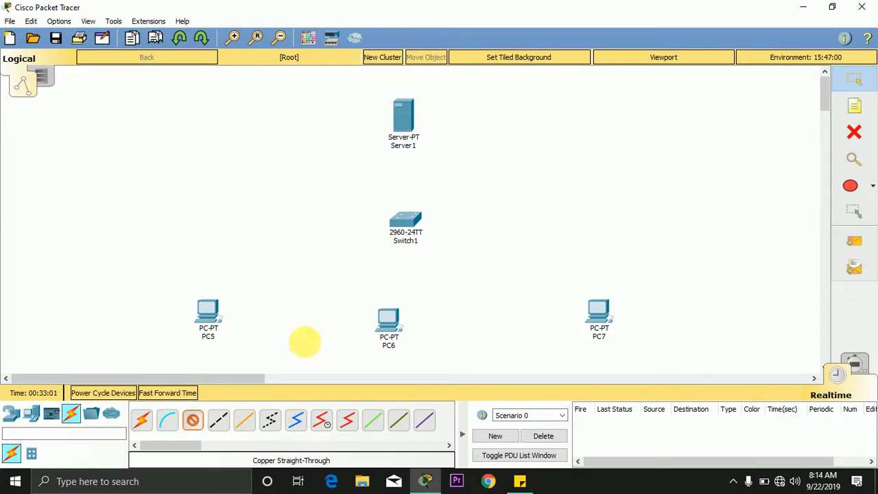
left_click(207, 310)
left_click(253, 358)
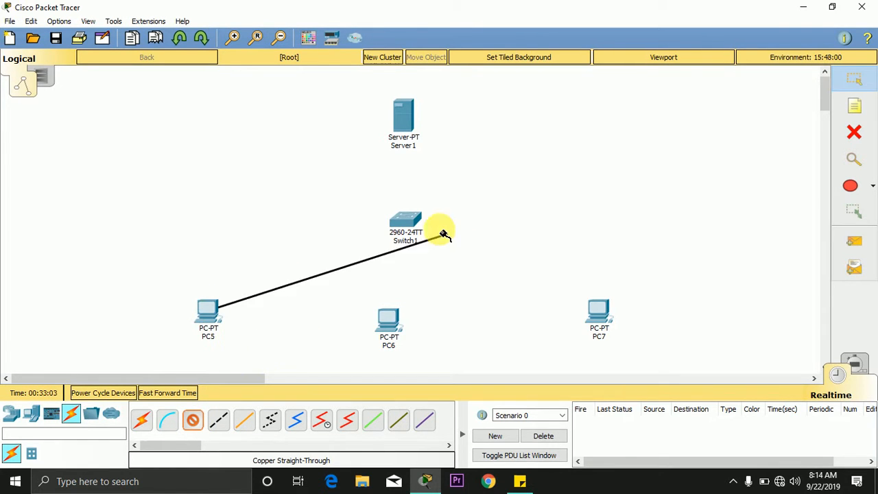
left_click(405, 218)
left_click(430, 30)
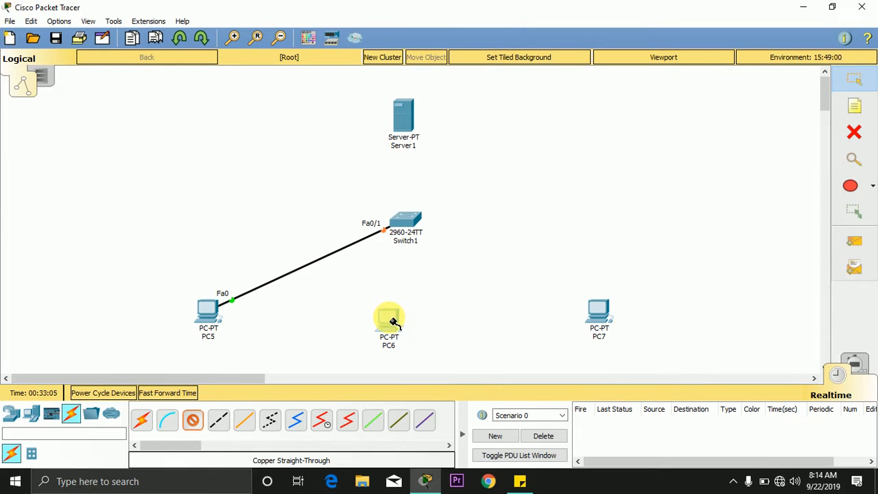
Step: Connect PC6's FastEthernet0 port to FastEthernet0/2 on the switch with a copper straight-through cable
left_click(390, 317)
left_click(409, 370)
left_click(406, 227)
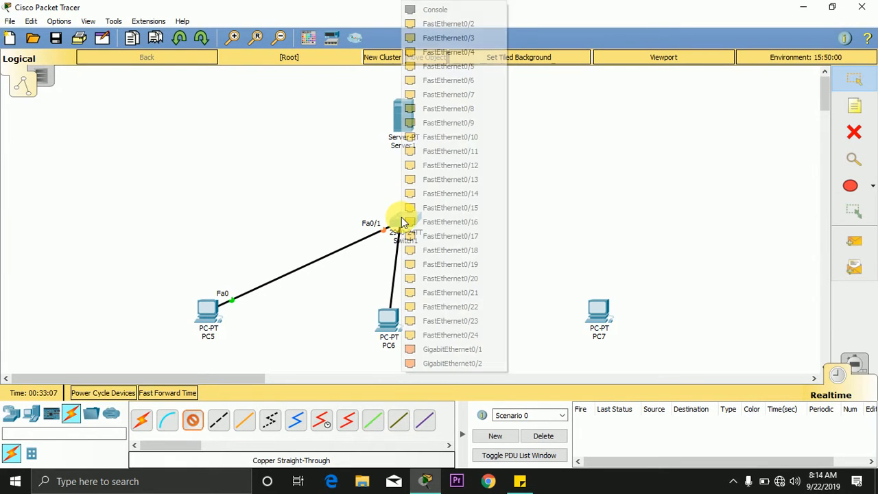
left_click(444, 28)
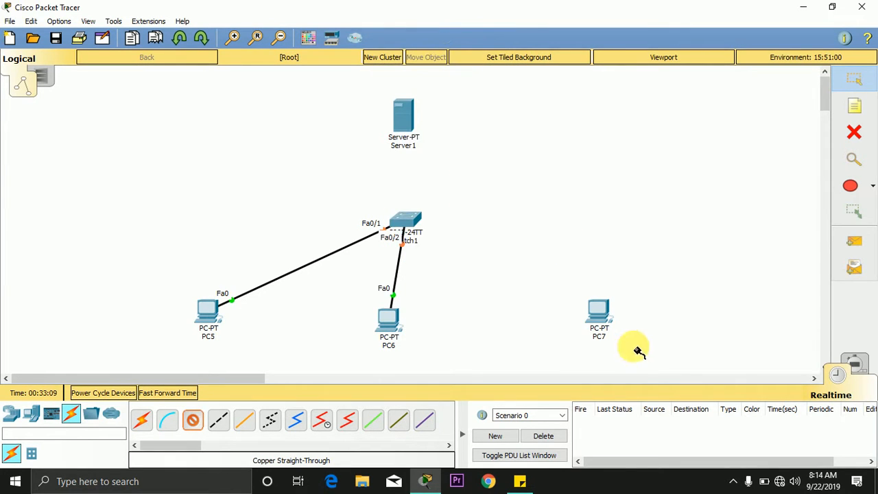
Step: Connect PC7's FastEthernet0 port to FastEthernet0/3 on the switch with a copper straight-through cable
left_click(598, 322)
left_click(646, 372)
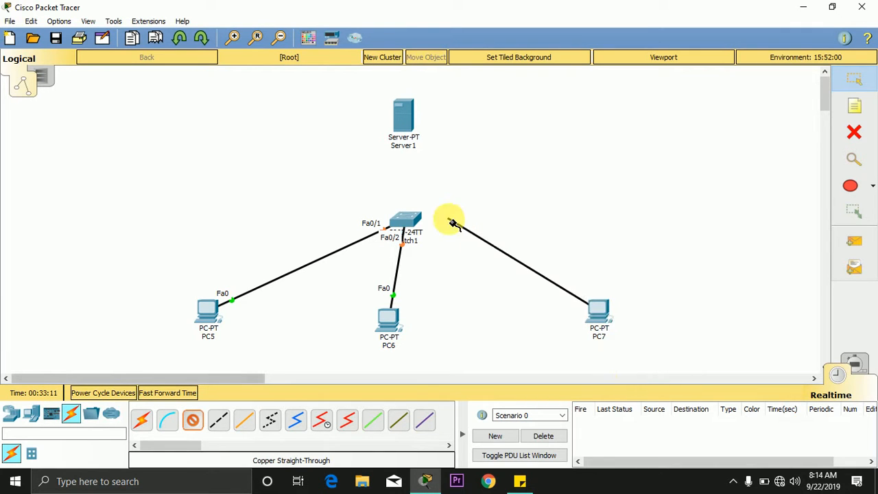
left_click(411, 219)
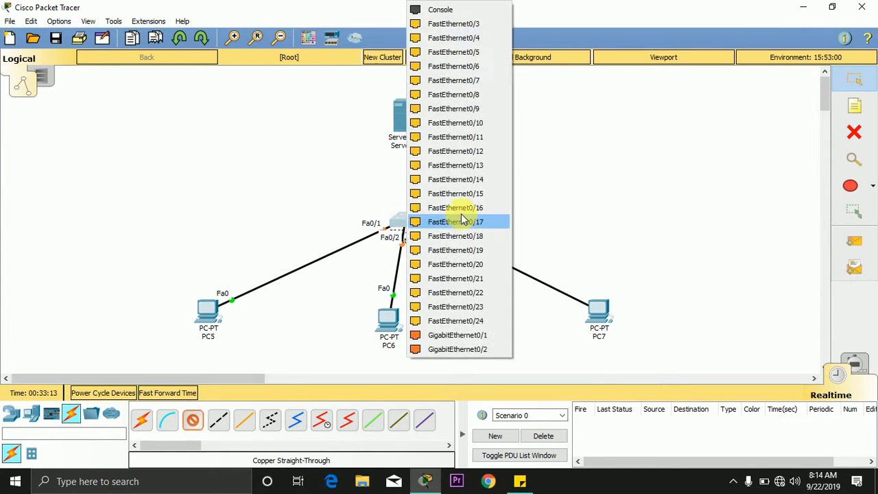
left_click(453, 28)
Step: Link the switch's FastEthernet0/4 port to the server's FastEthernet0 port with straight-through cable and finish cabling
left_click(414, 219)
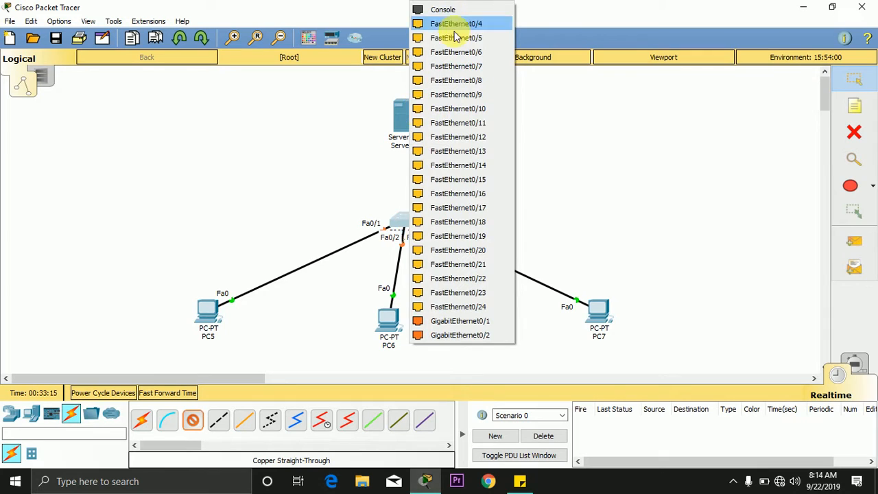
left_click(447, 25)
left_click(403, 115)
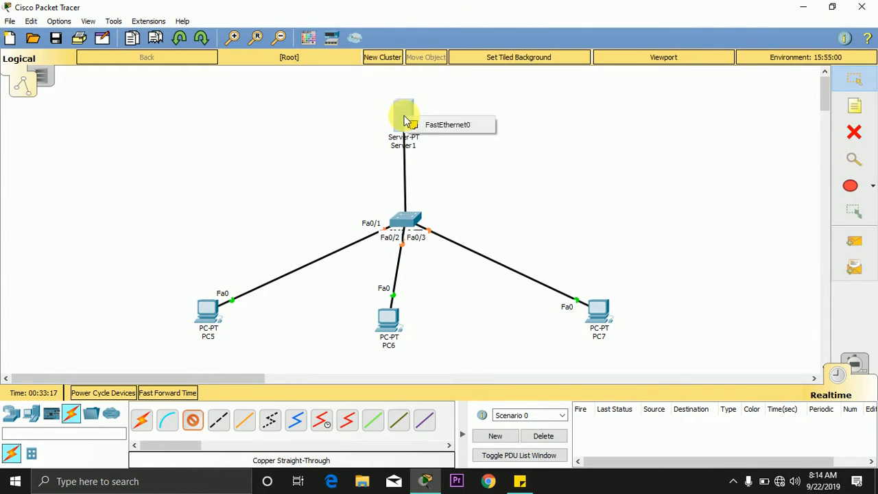
left_click(439, 125)
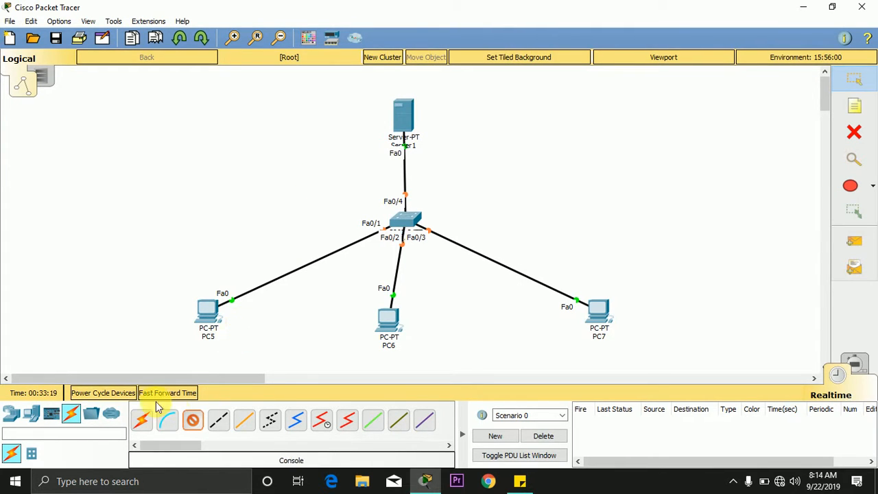
left_click(193, 425)
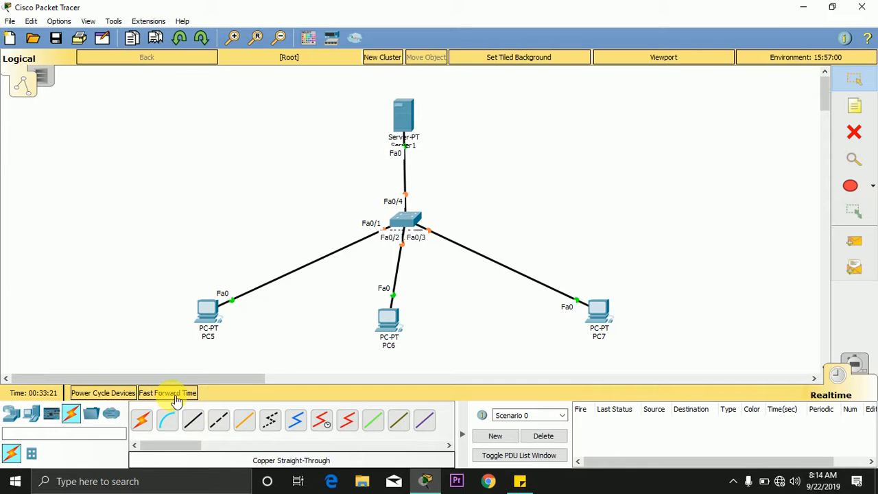
Step: Fast forward the simulation time so the switch links come up
left_click(175, 395)
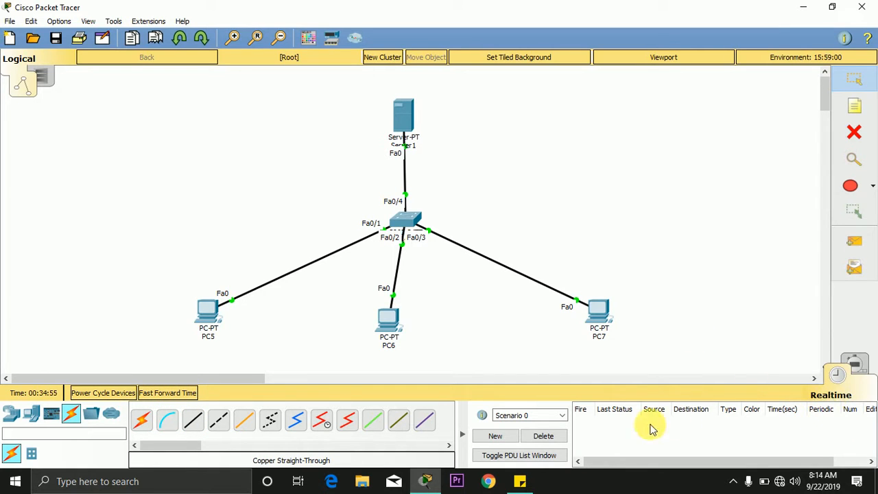
left_click(188, 392)
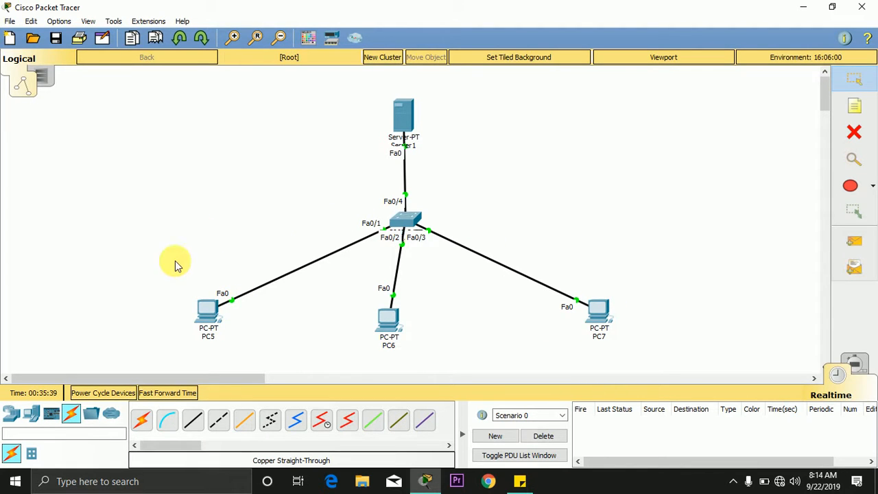
left_click_drag(175, 268, 292, 133)
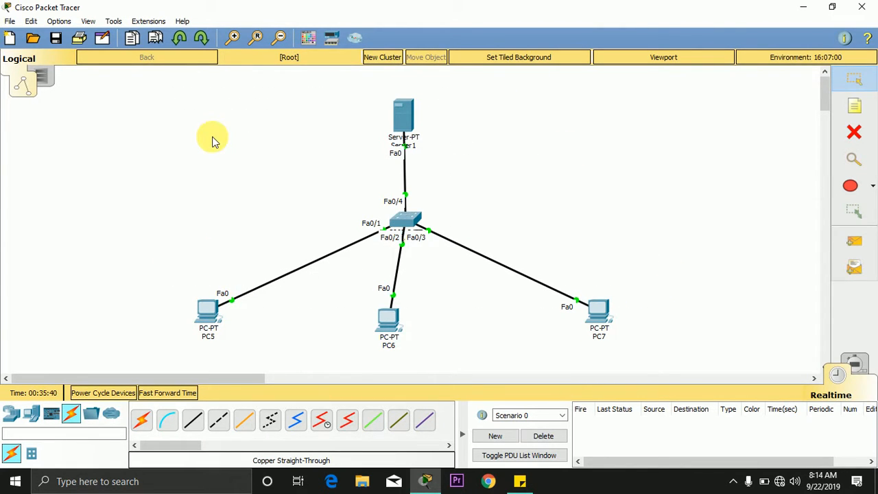
Step: Assign PC5 the static IP address 192.168.1.1 in its IP configuration and close its window
left_click(207, 309)
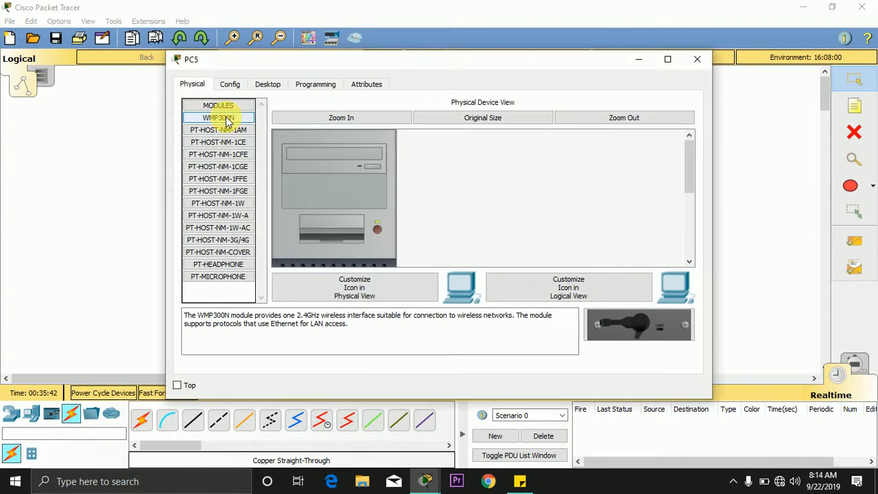
left_click(223, 92)
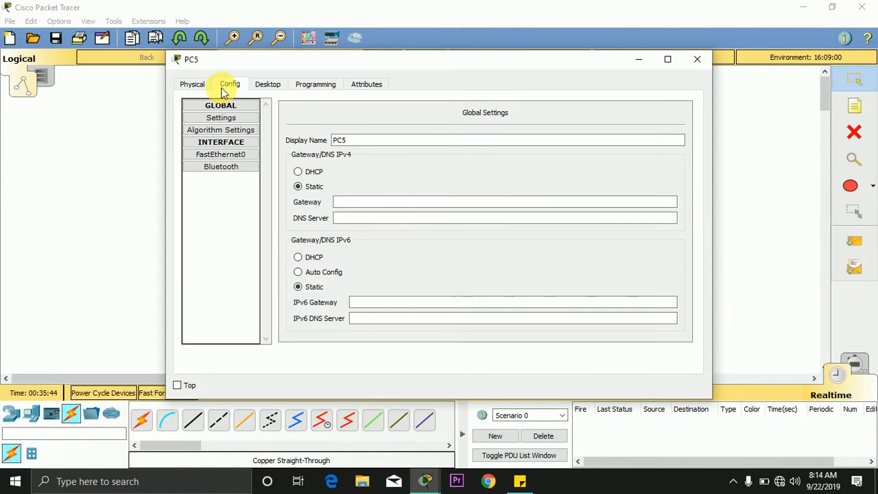
left_click(215, 155)
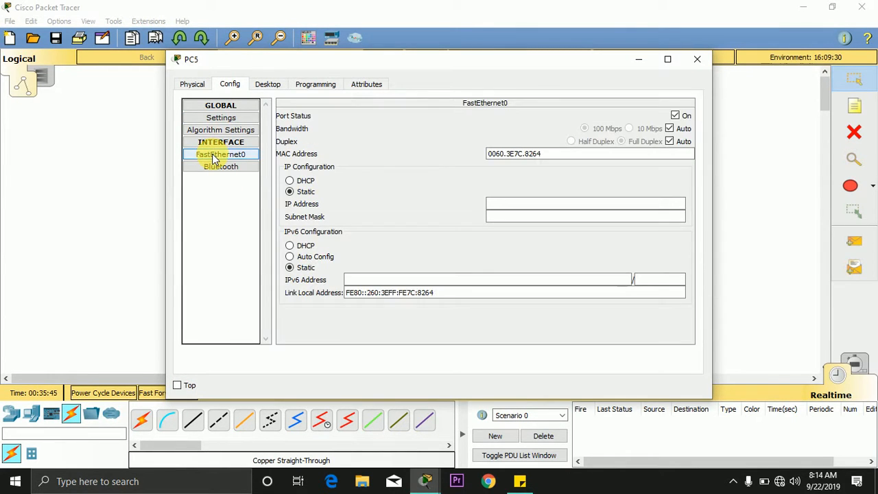
left_click(276, 85)
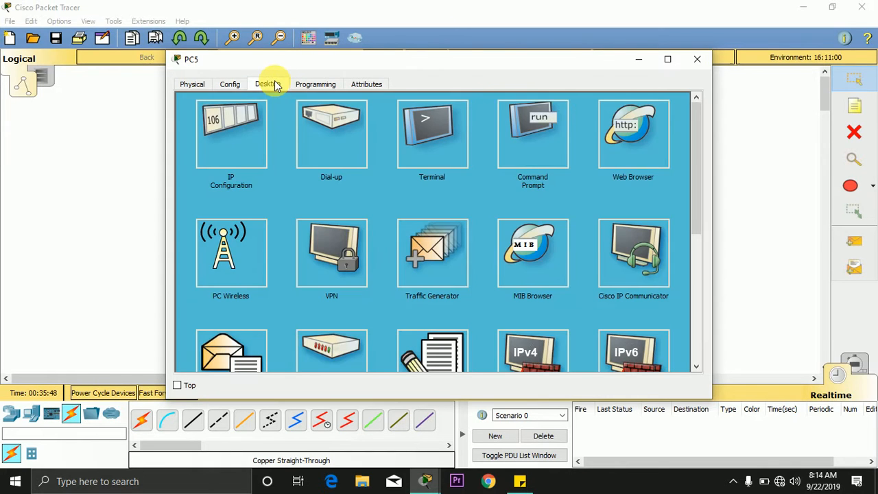
left_click(230, 151)
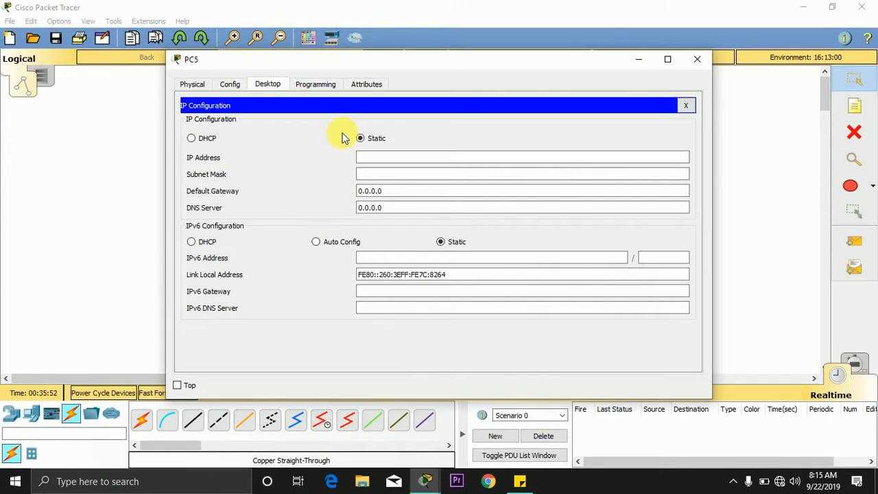
left_click(371, 158)
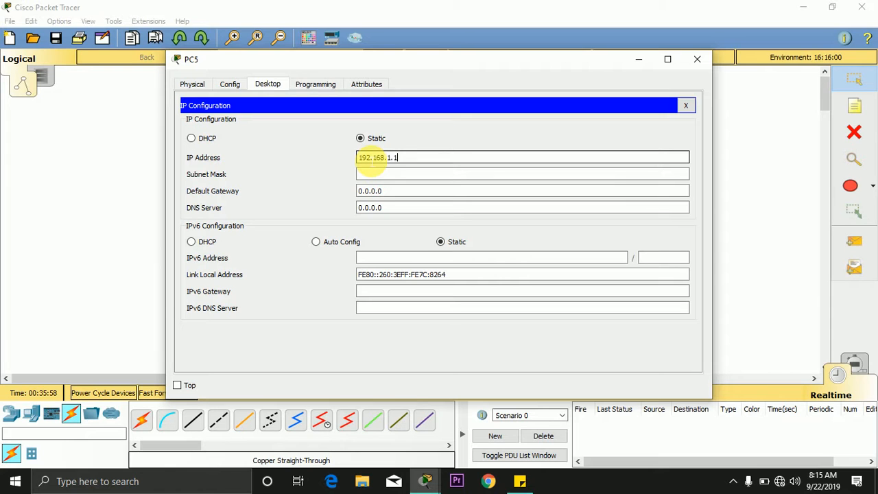
left_click(697, 59)
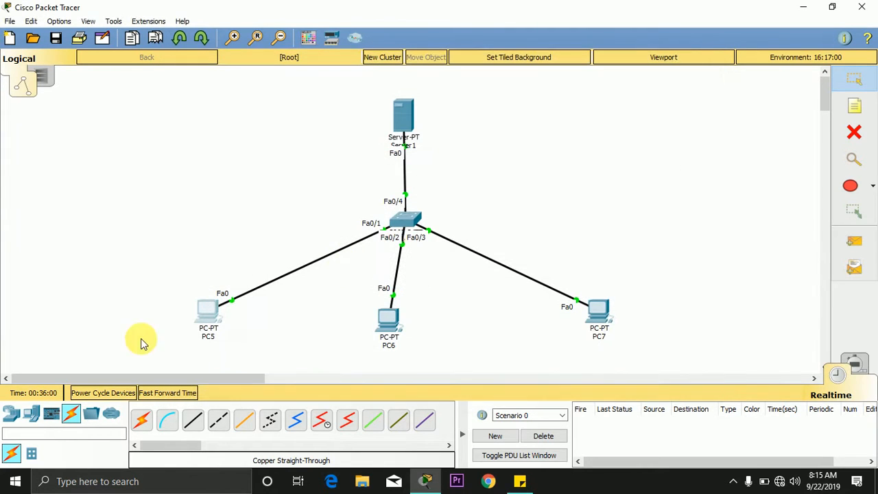
Step: Assign PC6 the static IP address 192.168.1.2 with subnet mask 255.255.255.0 and close its window
left_click(387, 334)
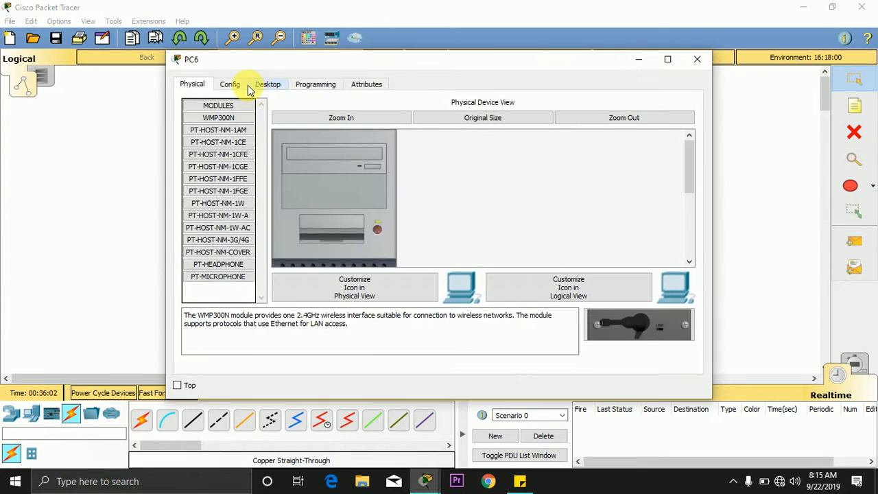
left_click(264, 83)
left_click(254, 134)
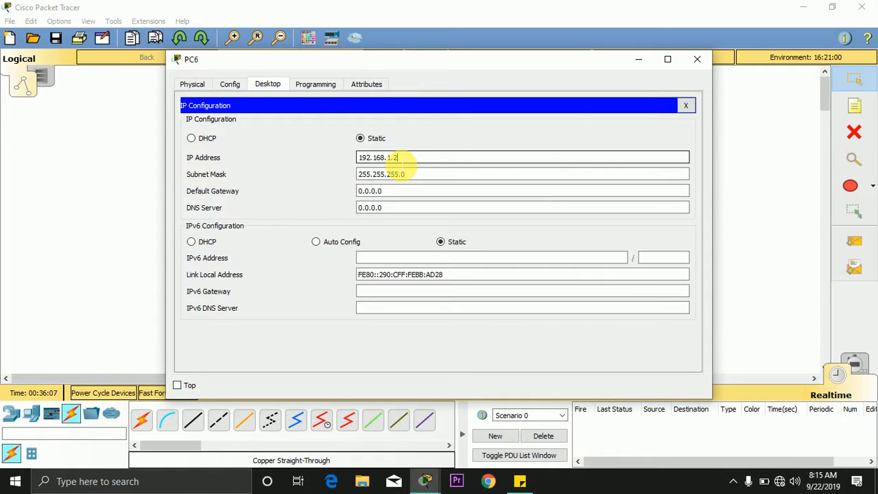
left_click(697, 59)
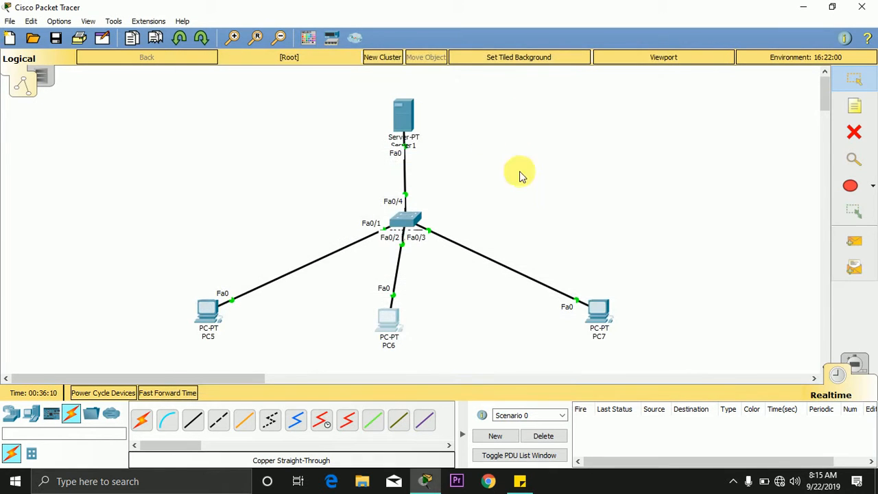
Step: Assign PC7 the static IP address 192.168.1.3 with subnet mask 255.255.255.0 and close its window
left_click(598, 310)
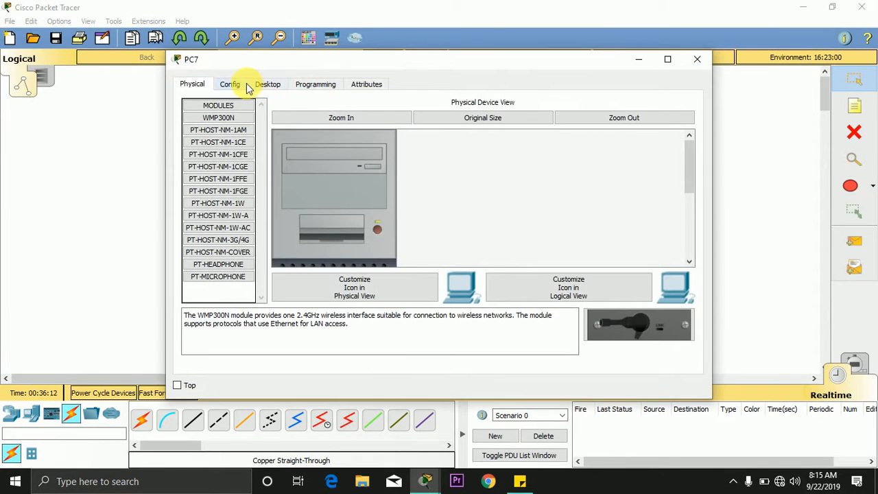
left_click(255, 83)
left_click(243, 133)
left_click(425, 157)
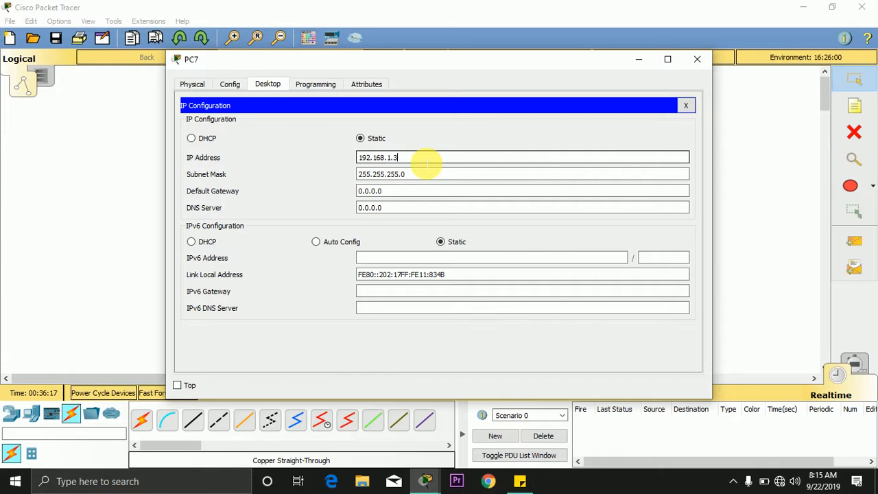
type("192.168.1.3")
left_click(698, 59)
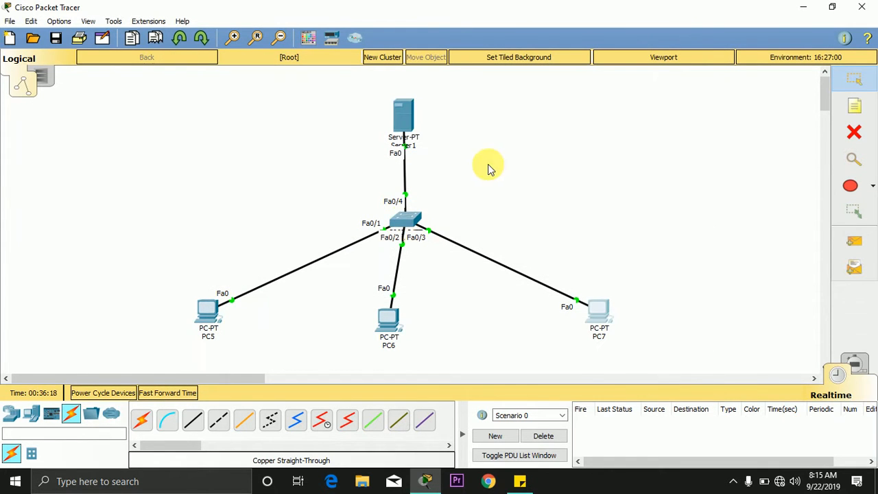
Step: Give the server's FastEthernet0 interface the static IP address 192.168.1.245 with subnet mask 255.255.255.0 and close its window
left_click(402, 118)
left_click(267, 84)
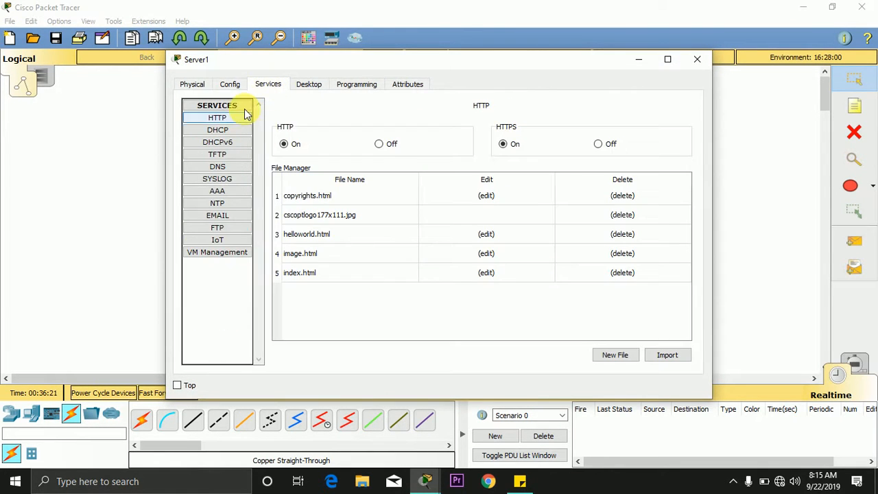
left_click(229, 83)
left_click(221, 154)
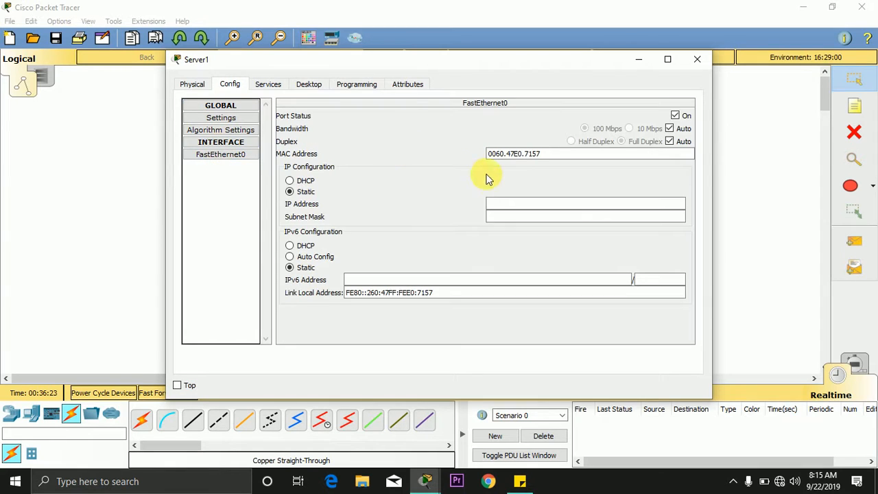
left_click(495, 204)
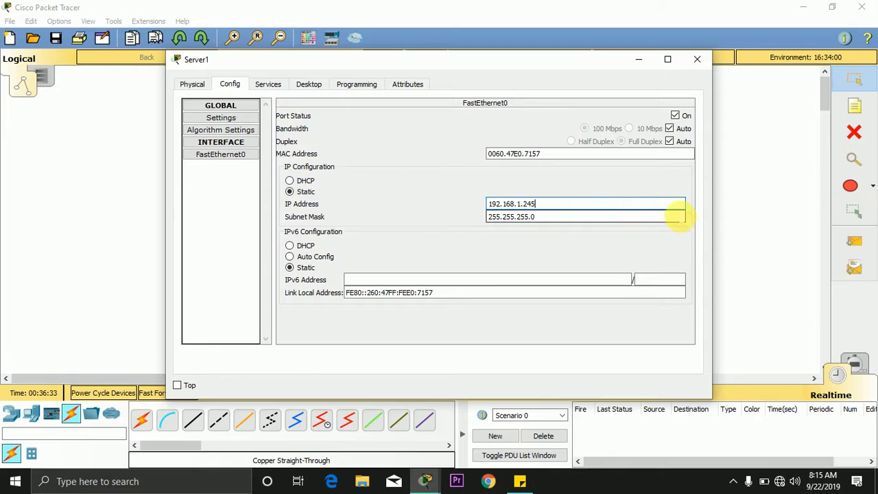
left_click(697, 60)
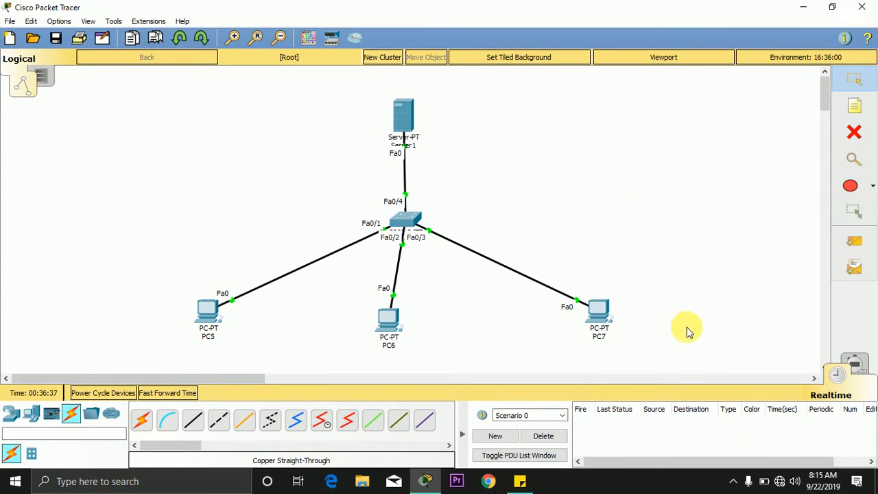
left_click_drag(698, 342, 131, 92)
left_click(198, 277)
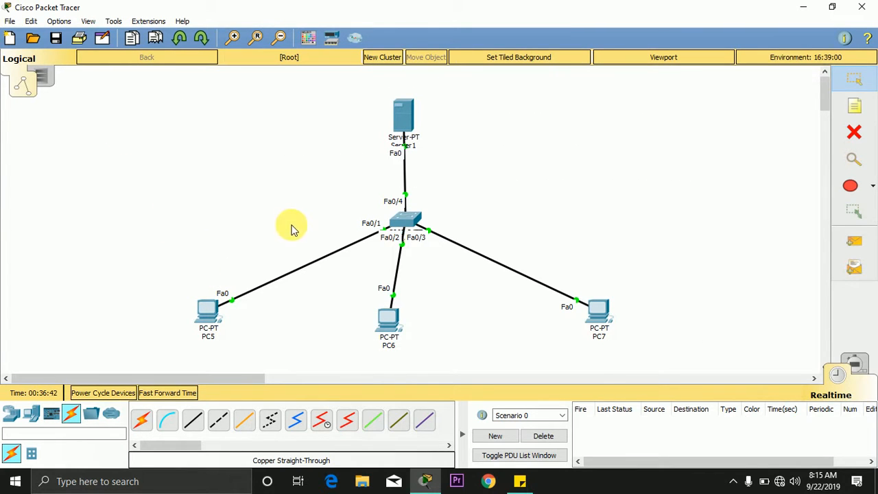
Step: Ping 192.168.1.254 from PC5's command prompt and check the server's configured address in the workspace
left_click(212, 303)
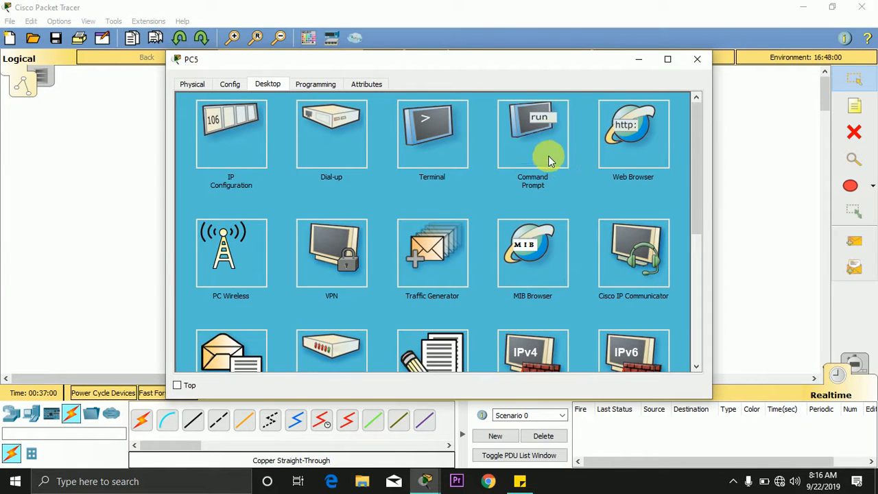
left_click(549, 157)
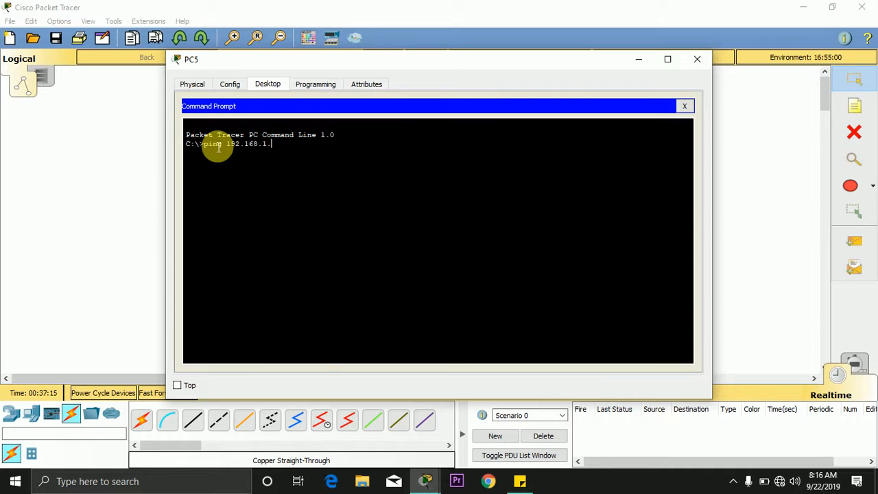
key("Return")
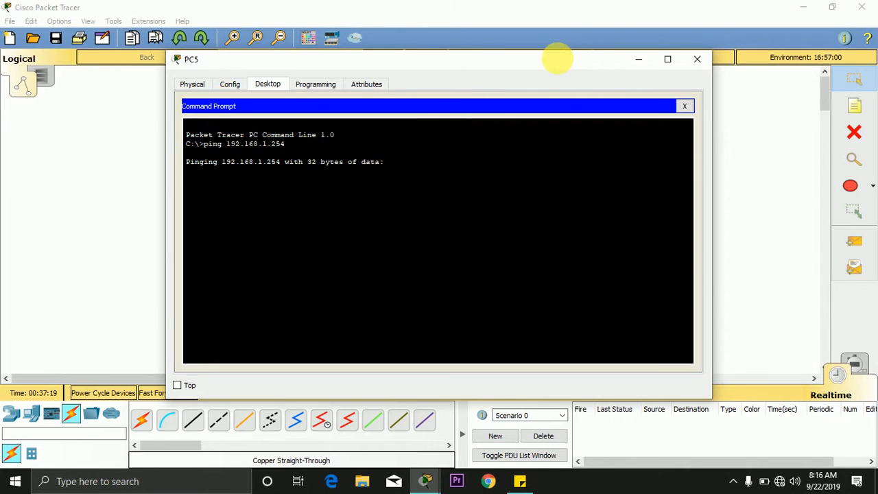
left_click_drag(557, 62, 409, 207)
left_click(450, 137)
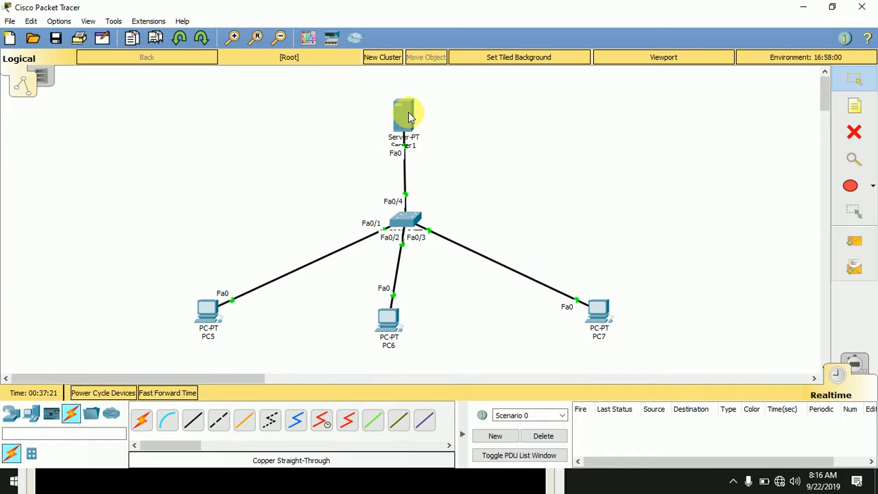
mouse_move(409, 114)
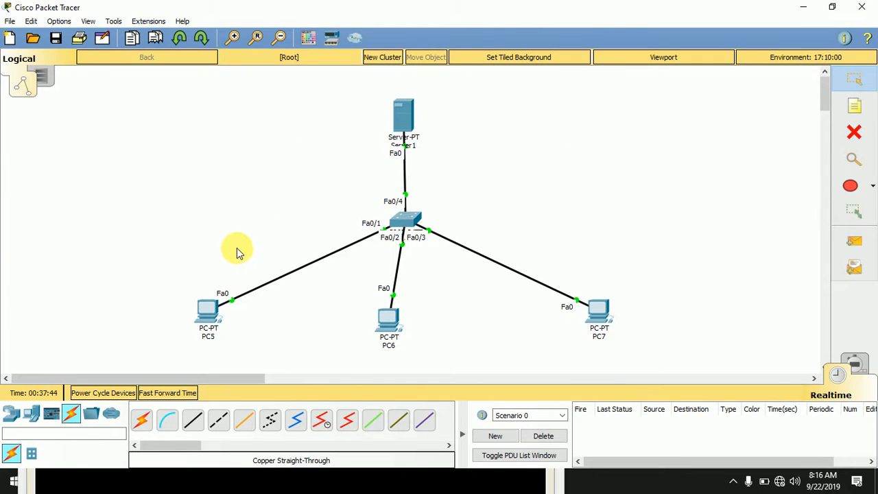
Step: Return to PC5's command prompt and ping the server at 192.168.1.245
left_click(210, 326)
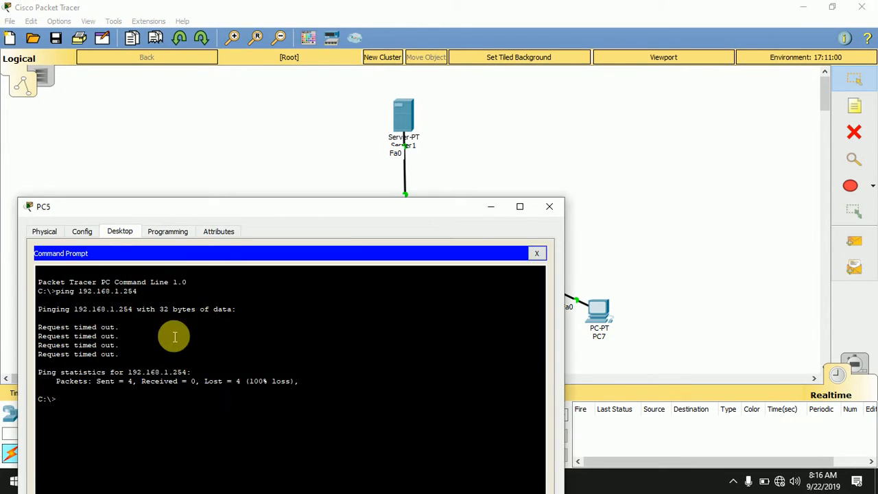
left_click_drag(250, 216, 382, 43)
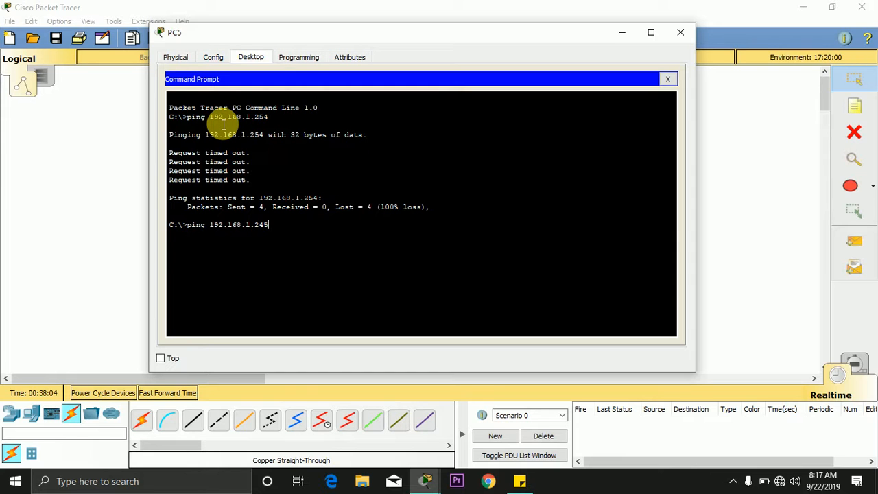
key("Return")
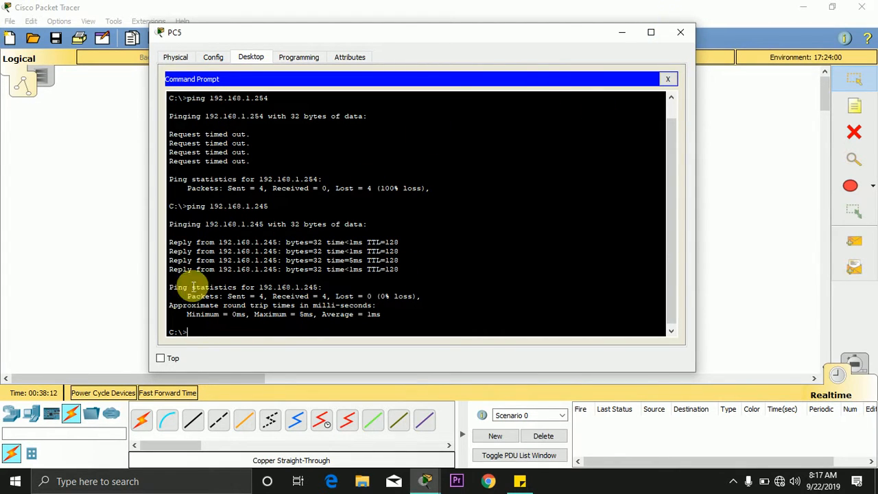
Step: Ping PC6 at 192.168.1.2 and PC7 at 192.168.1.3 from PC5's command prompt, and close PC5's window
left_click_drag(357, 40, 683, 74)
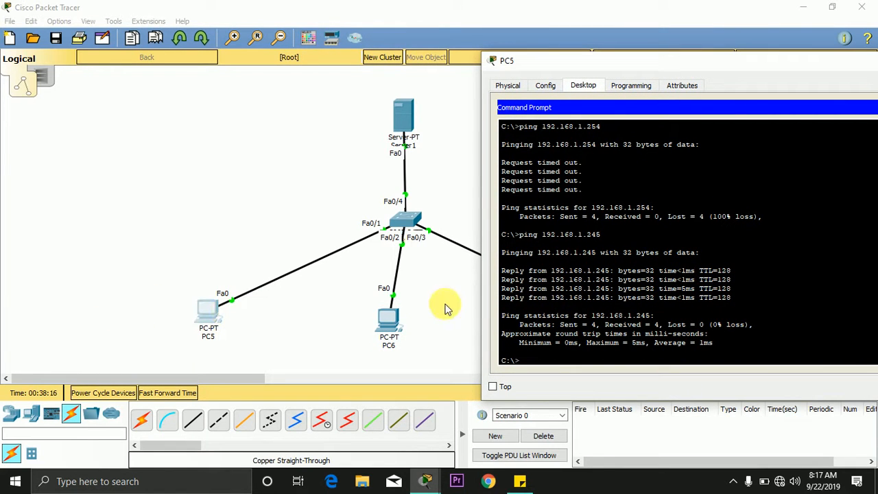
left_click_drag(621, 72, 191, 82)
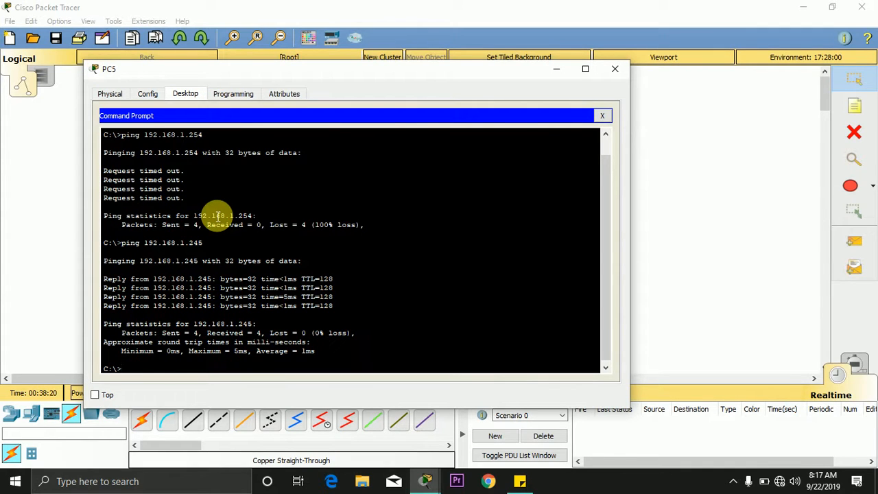
key("Up")
type("2")
key("Return")
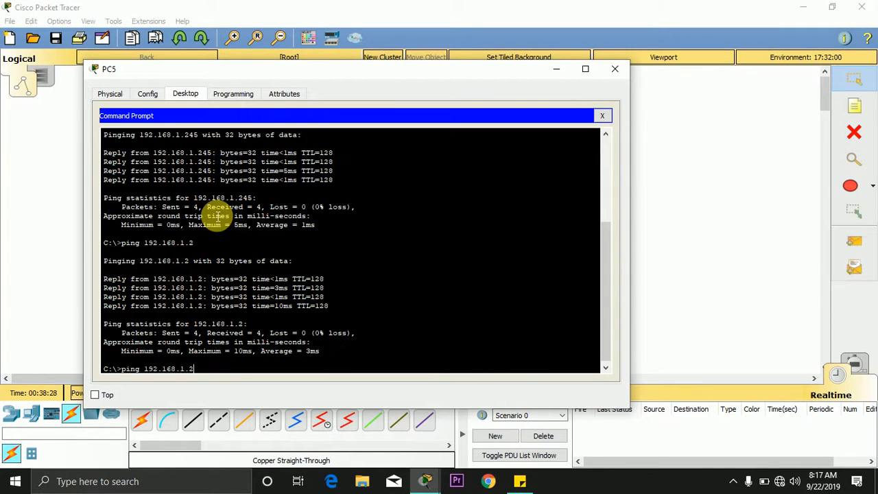
type("3")
key("Return")
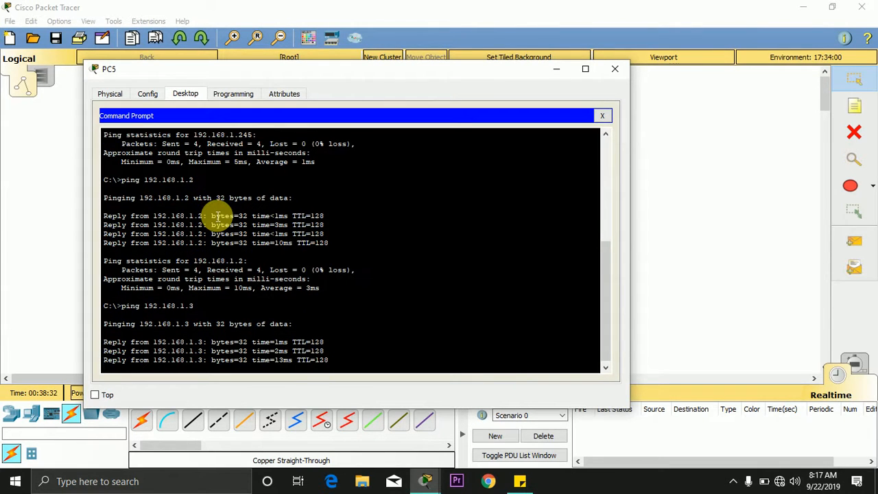
left_click(618, 68)
Step: Ping PC5 at 192.168.1.1 from the server's command prompt and close the server's window
left_click(396, 120)
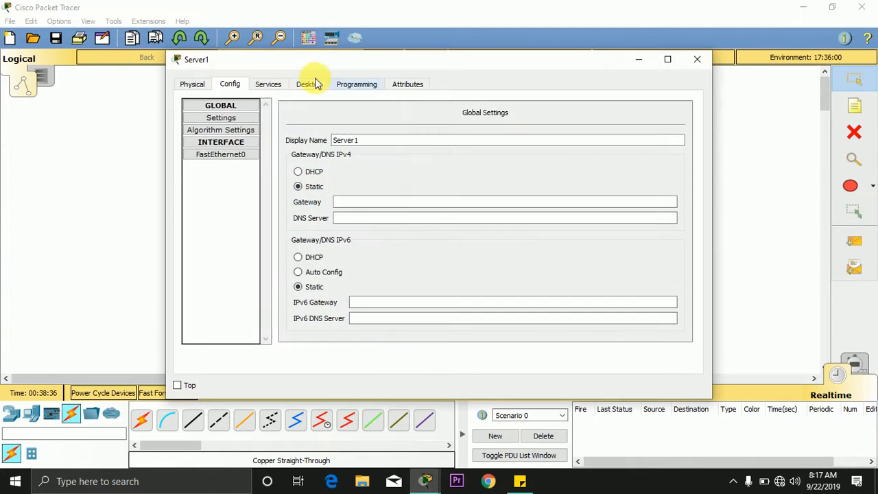
left_click(271, 84)
left_click(304, 92)
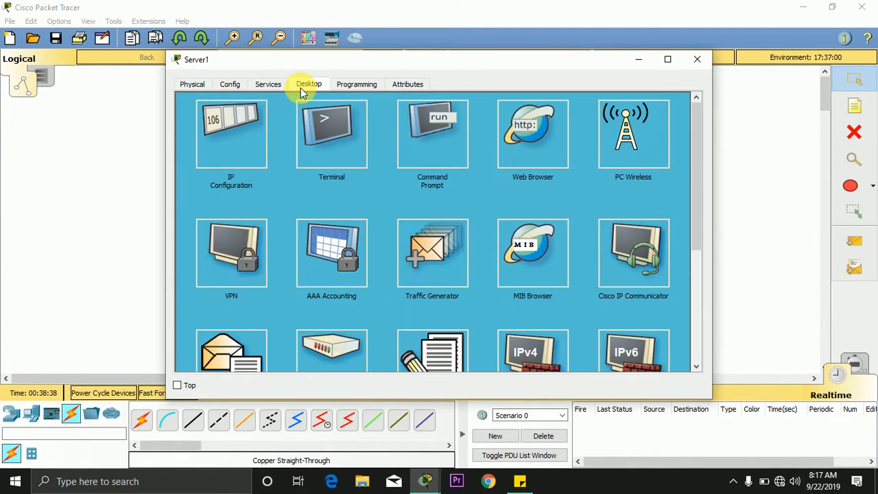
left_click(442, 134)
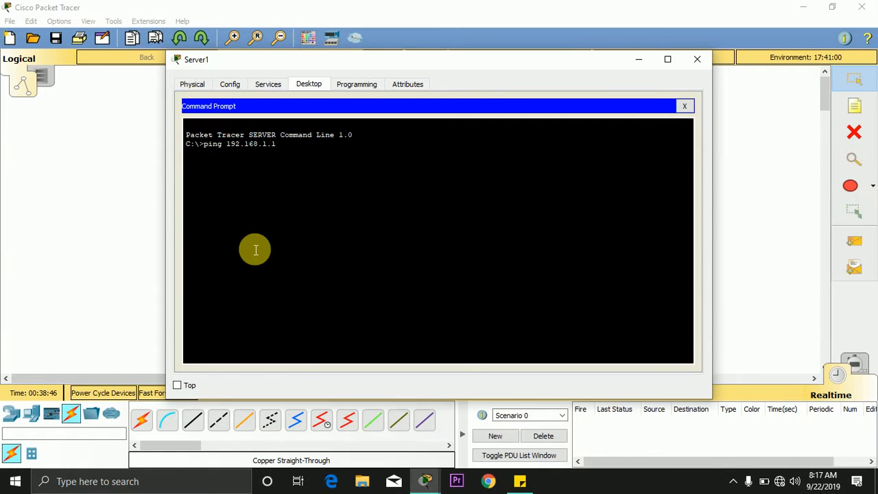
key("Return")
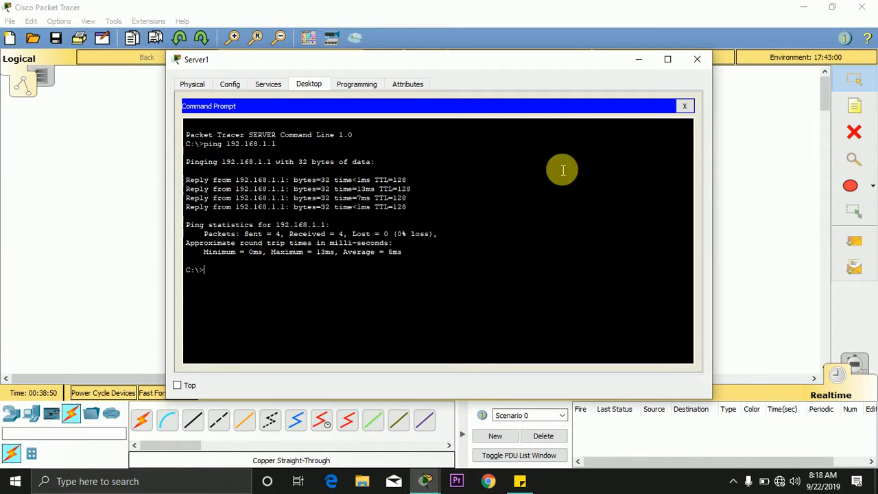
left_click(697, 59)
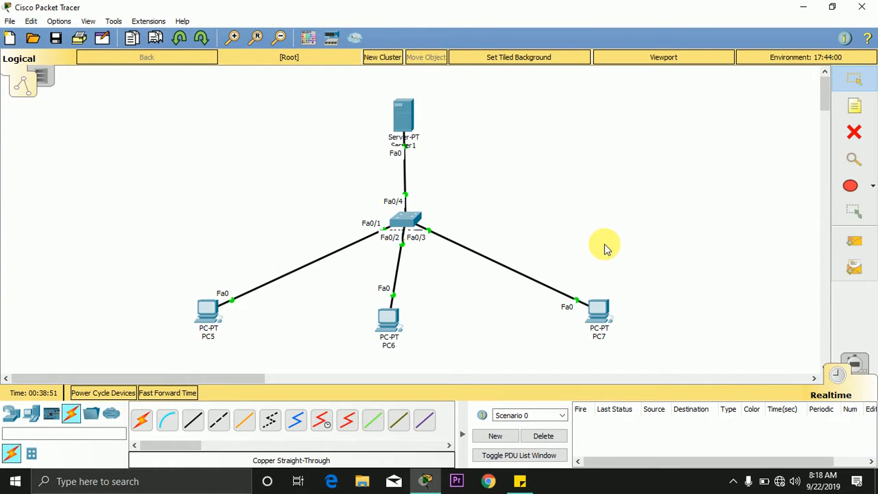
Step: Send a simple PDU from Server1 to each of PC5, PC6 and PC7 in realtime mode
left_click(855, 361)
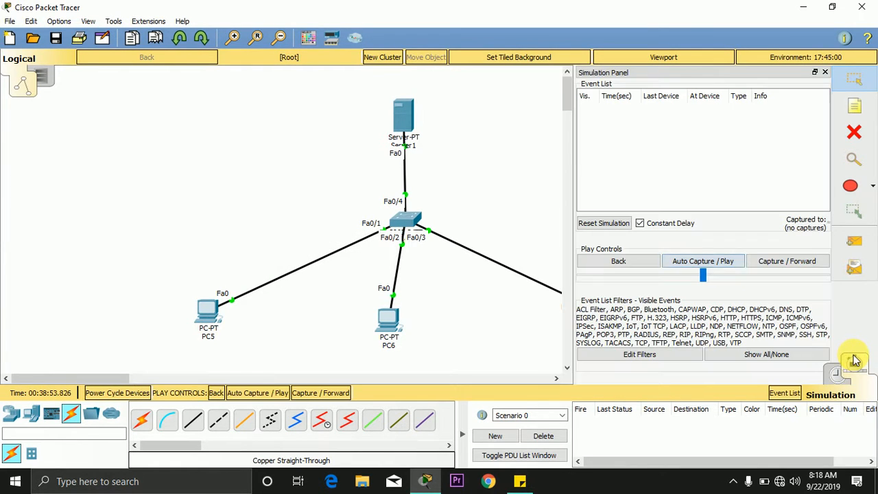
left_click(833, 372)
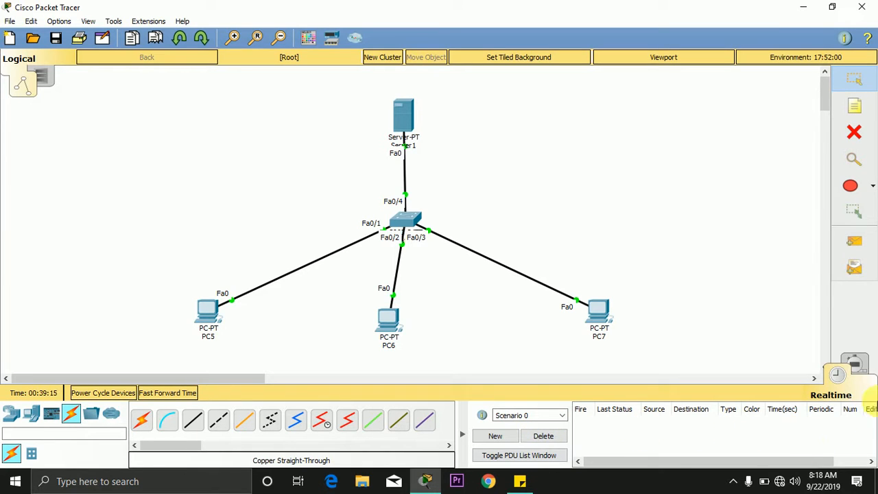
left_click(855, 250)
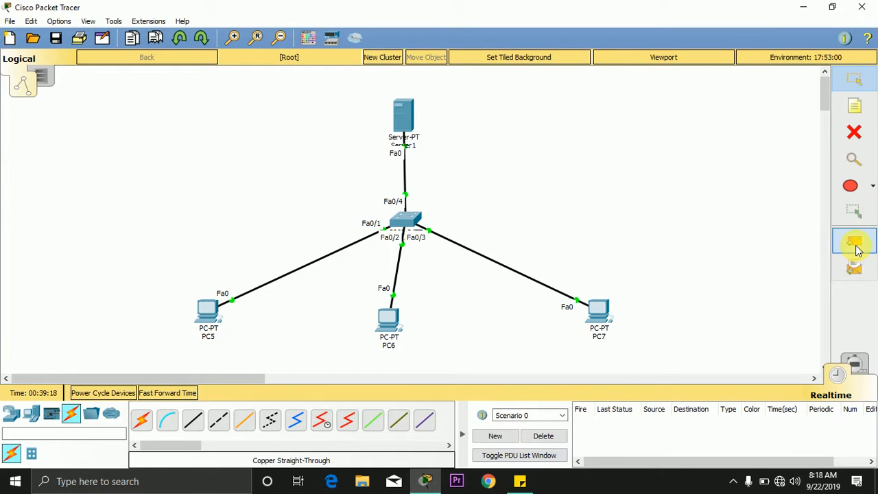
left_click(409, 117)
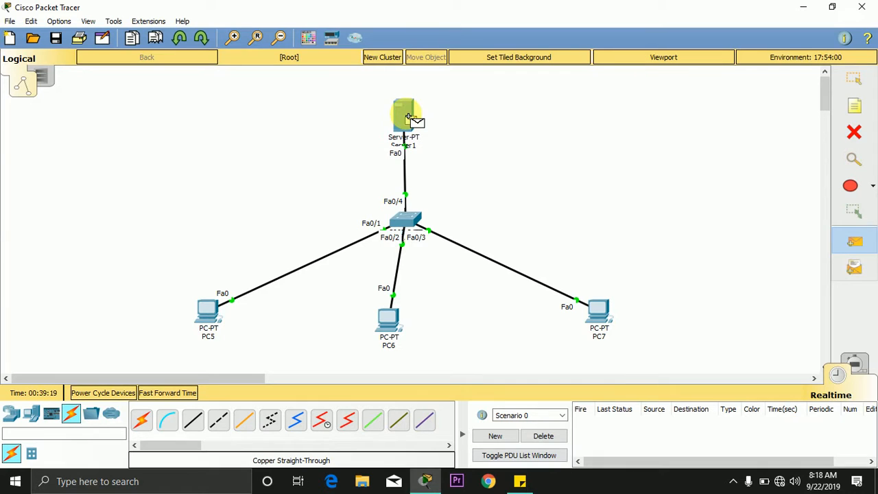
left_click(206, 313)
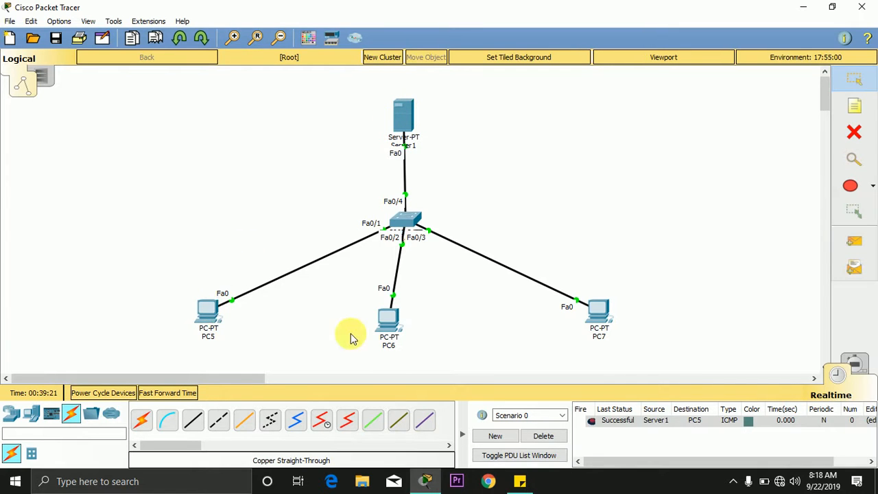
left_click(854, 240)
left_click(405, 114)
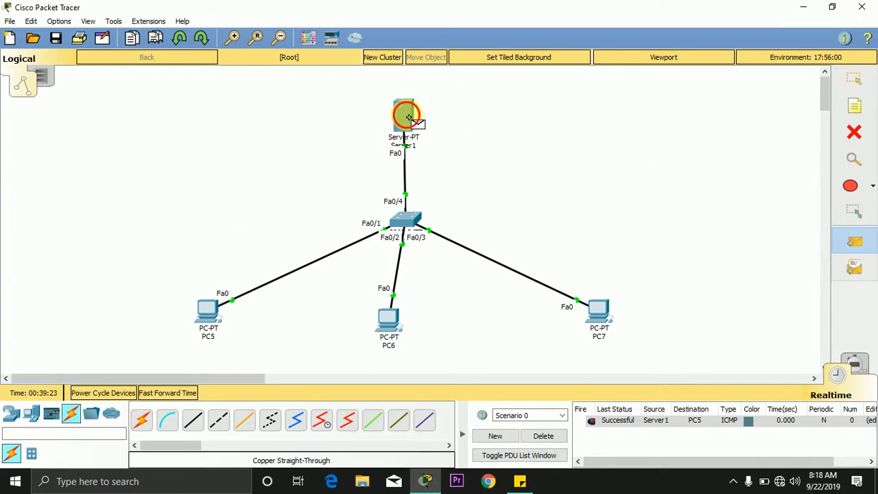
left_click(388, 321)
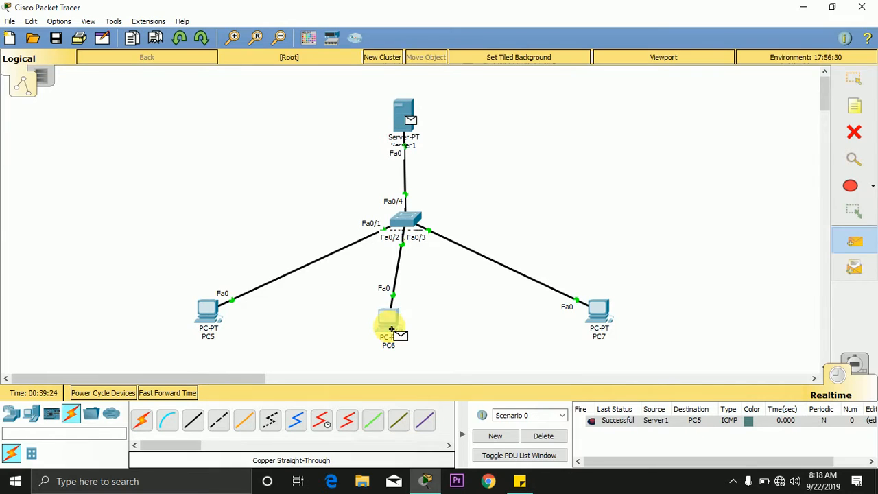
left_click(855, 240)
left_click(404, 118)
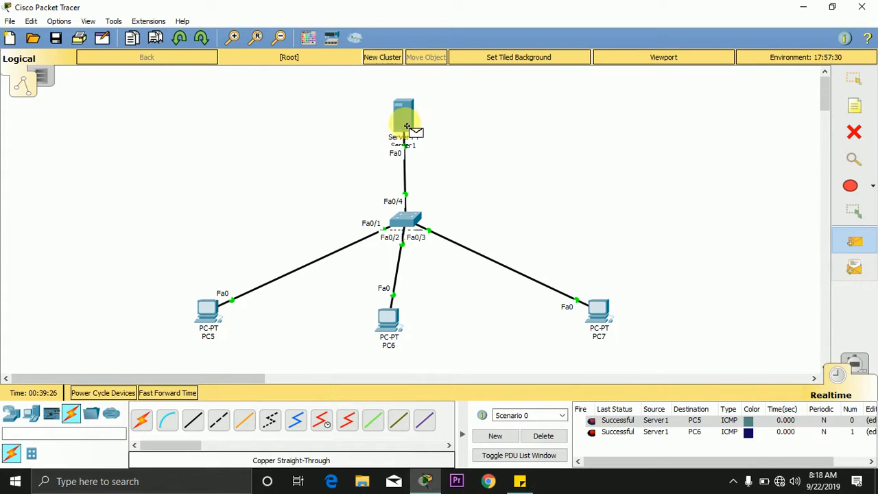
left_click(606, 323)
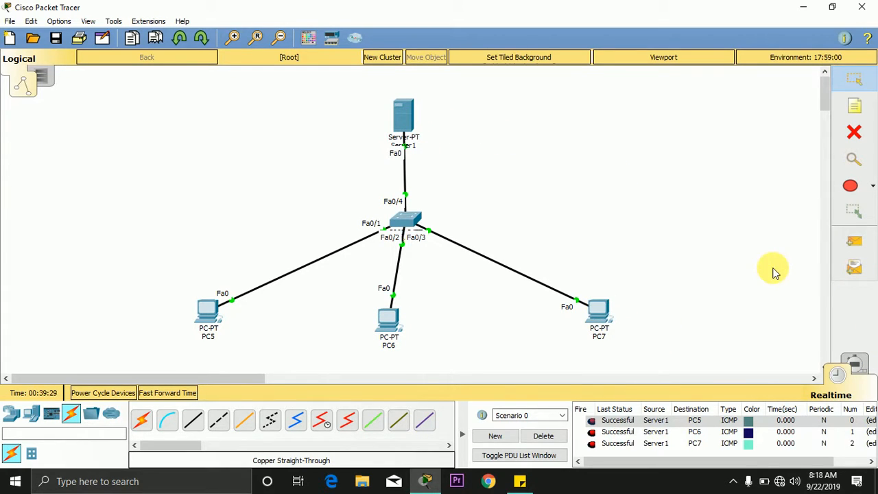
left_click(768, 330)
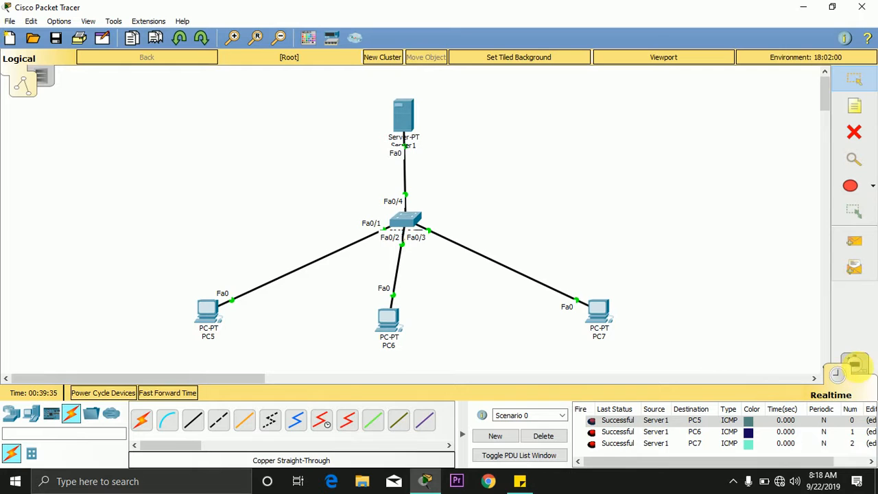
Step: Play the three PDUs with Auto Capture / Play in simulation mode, and return to realtime mode
left_click(857, 370)
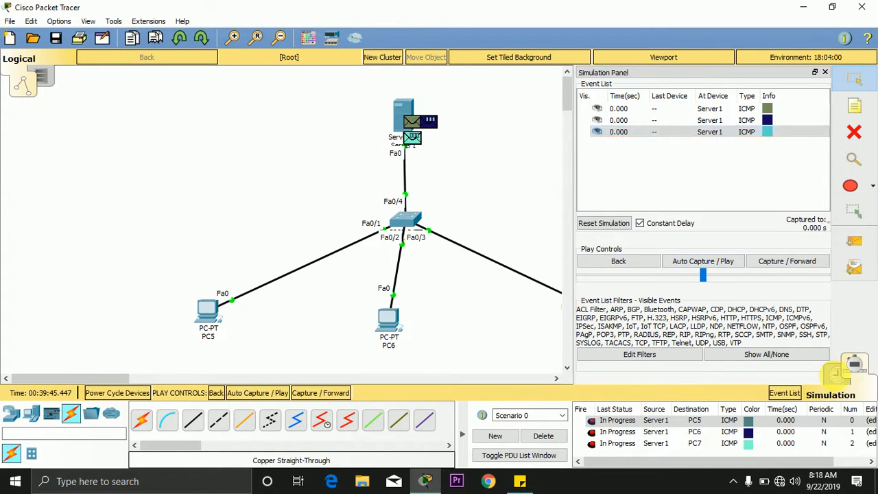
left_click(836, 374)
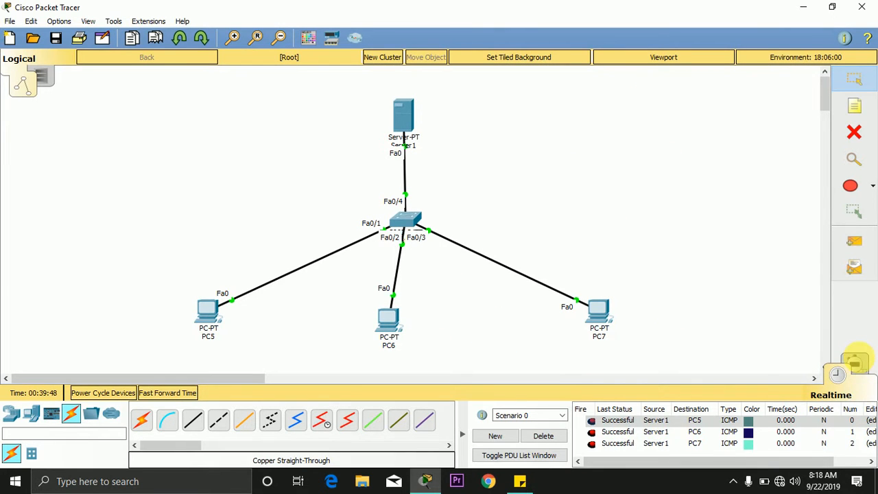
left_click(855, 361)
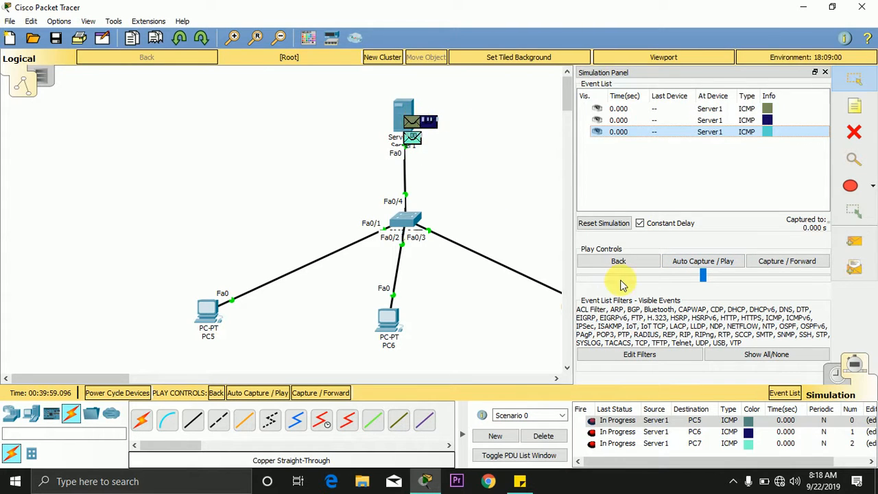
left_click(703, 261)
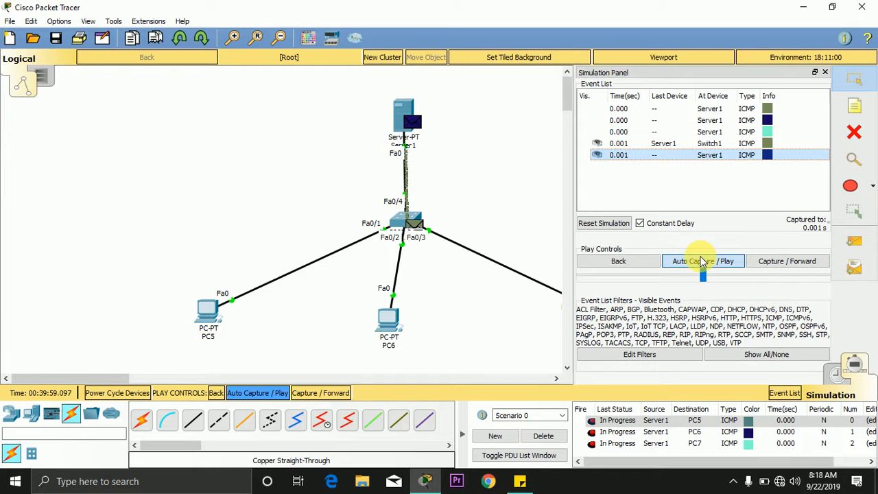
left_click(279, 39)
left_click(280, 39)
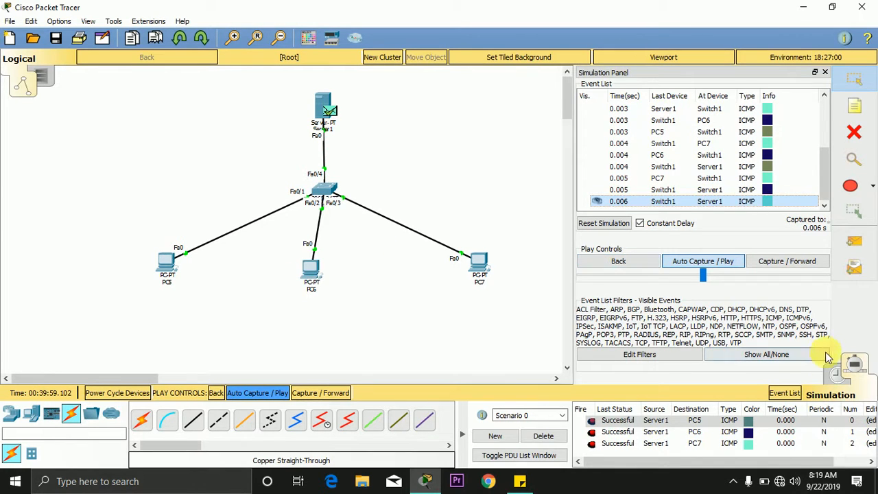
left_click(833, 371)
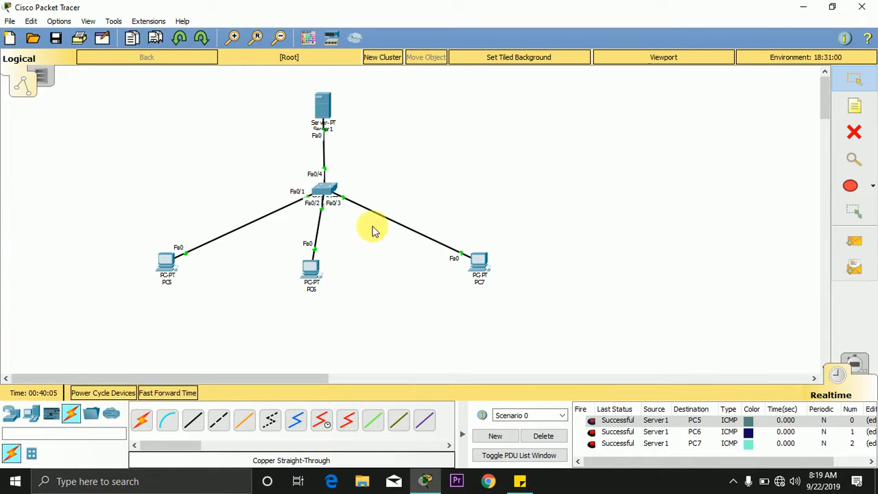
Step: Connect PC5's RS 232 port to the switch's Console port with a console cable
left_click(168, 424)
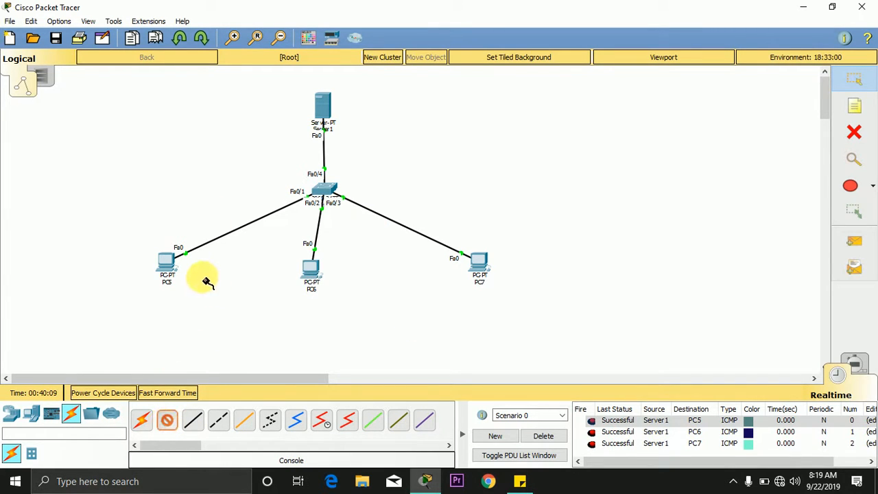
left_click(168, 262)
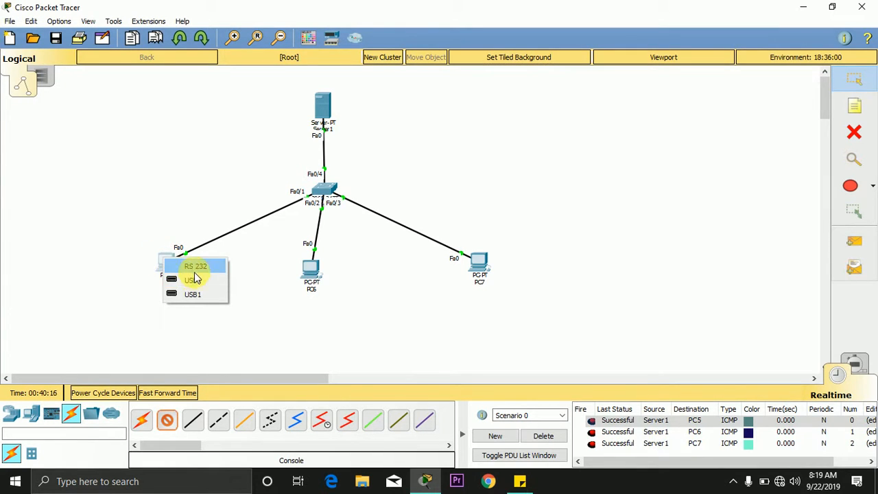
left_click(197, 276)
left_click(328, 189)
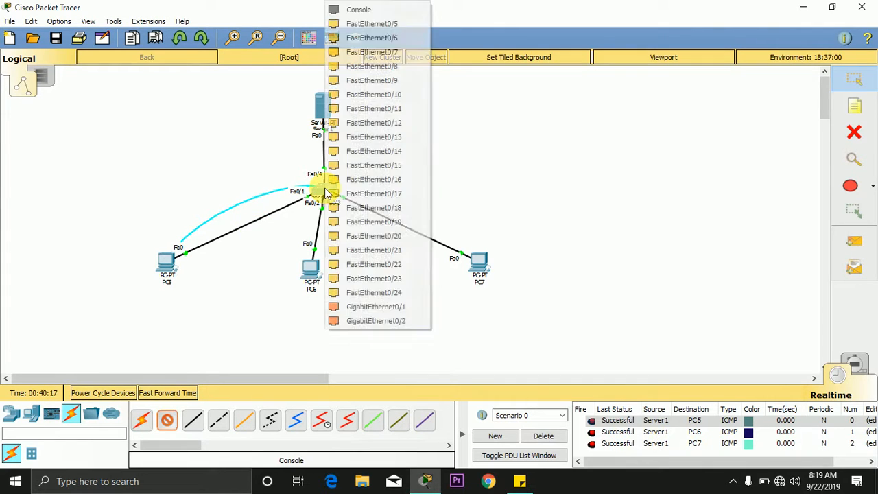
left_click(373, 9)
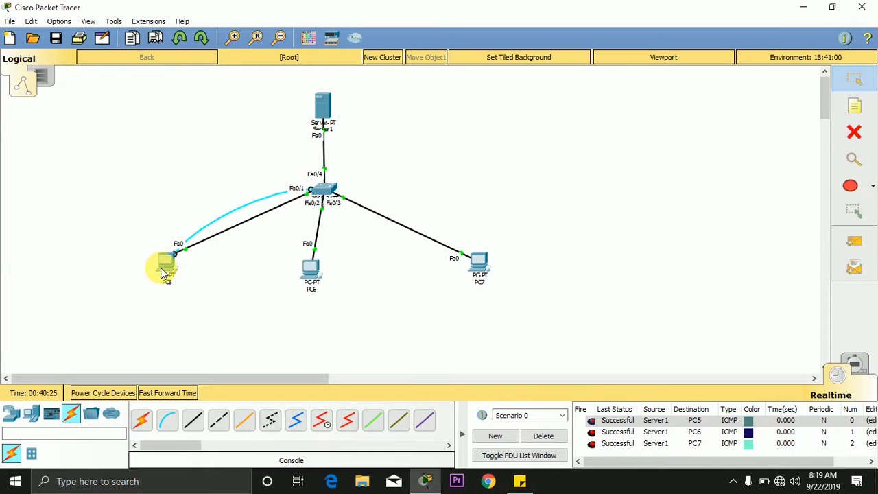
Step: Open PC5's terminal with the default port settings and start the switch's command-line session
left_click(163, 273)
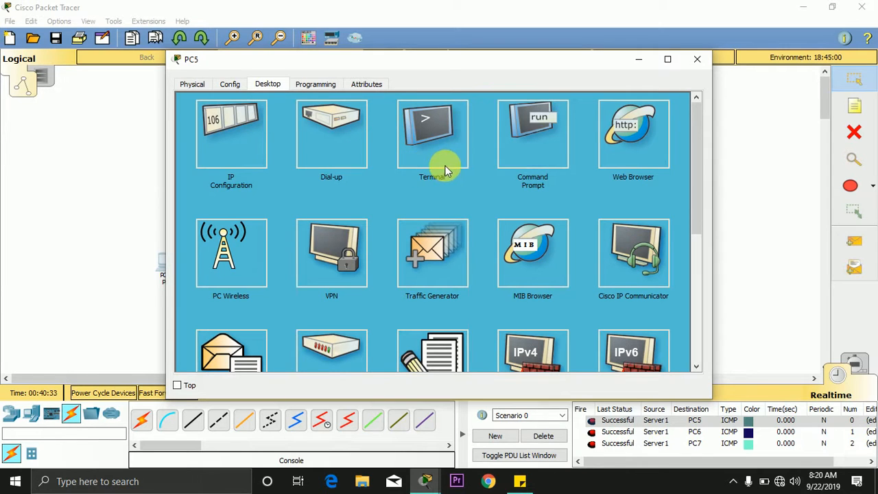
left_click(697, 59)
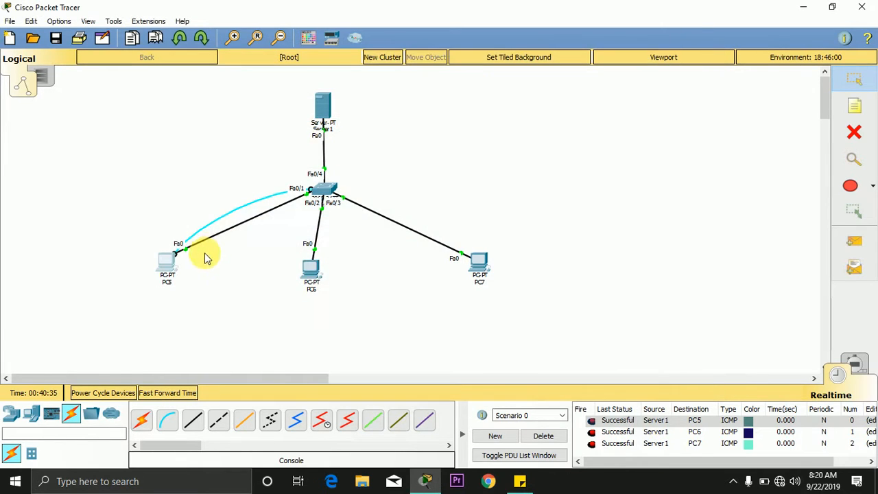
left_click(165, 259)
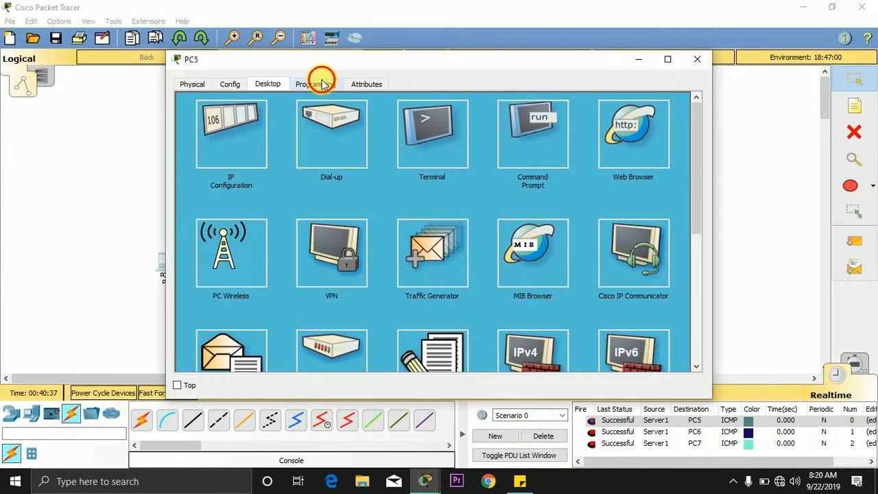
left_click(322, 83)
left_click(245, 83)
left_click(207, 80)
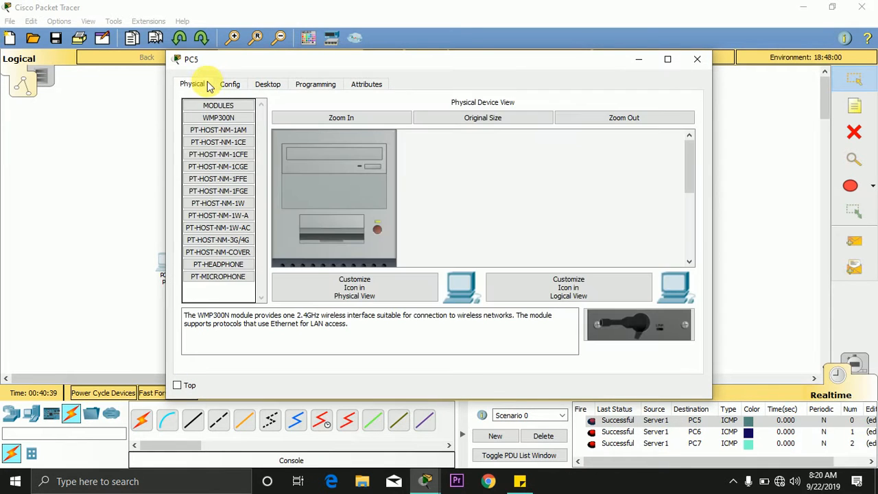
left_click(265, 83)
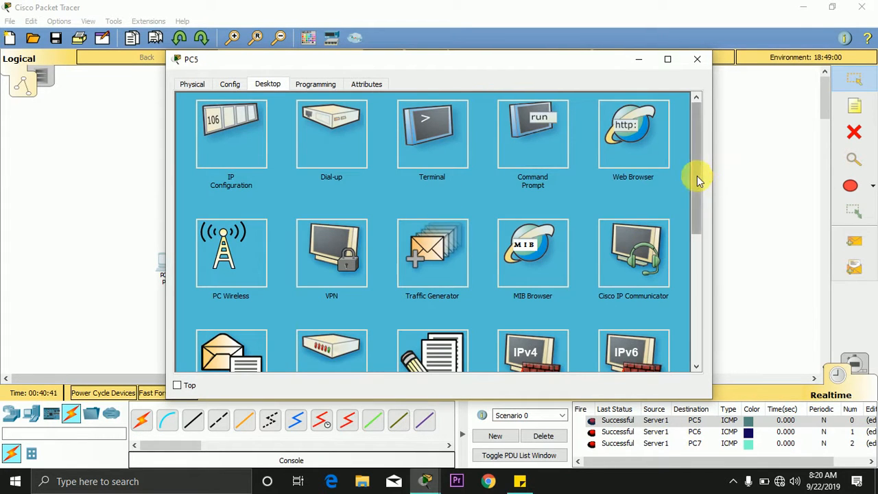
left_click_drag(697, 176, 696, 142)
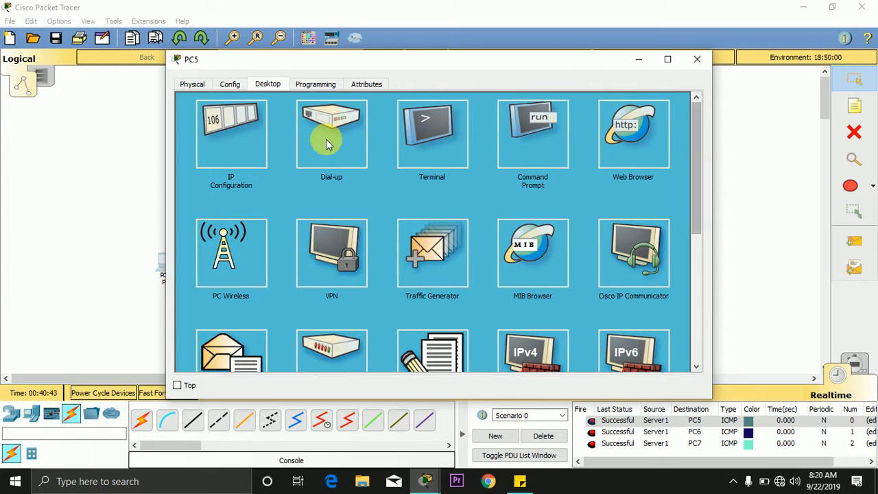
left_click(452, 139)
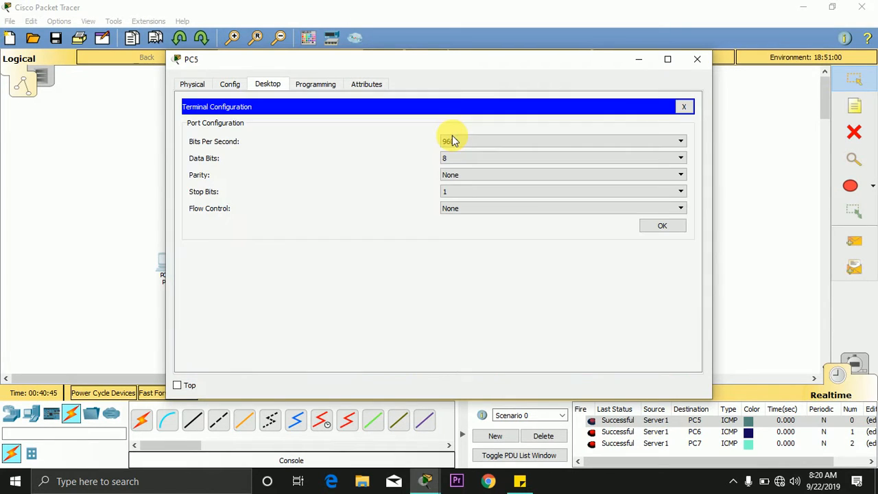
left_click(662, 226)
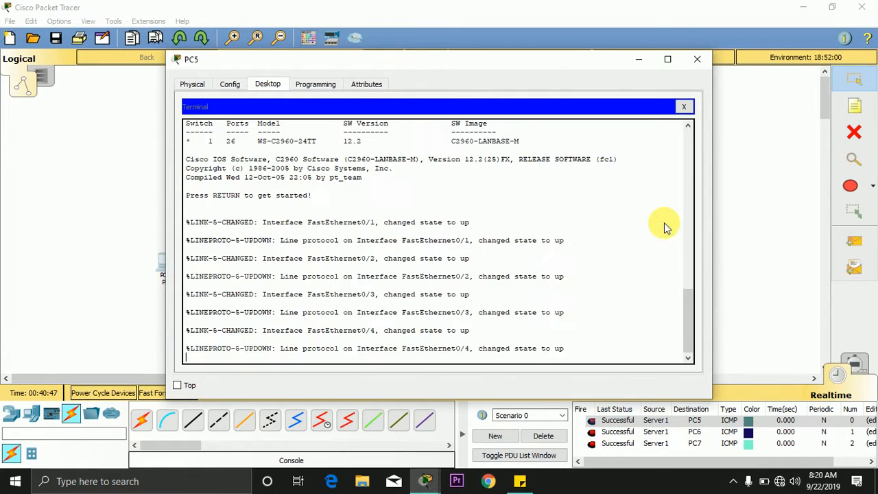
key("Return")
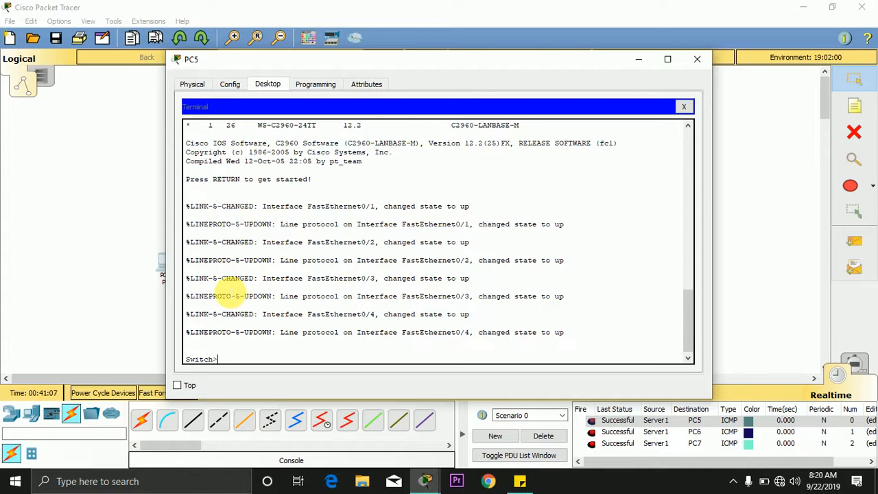
Step: Enter privileged mode with enable and global configuration mode with config t on the switch
type("enable")
key("Return")
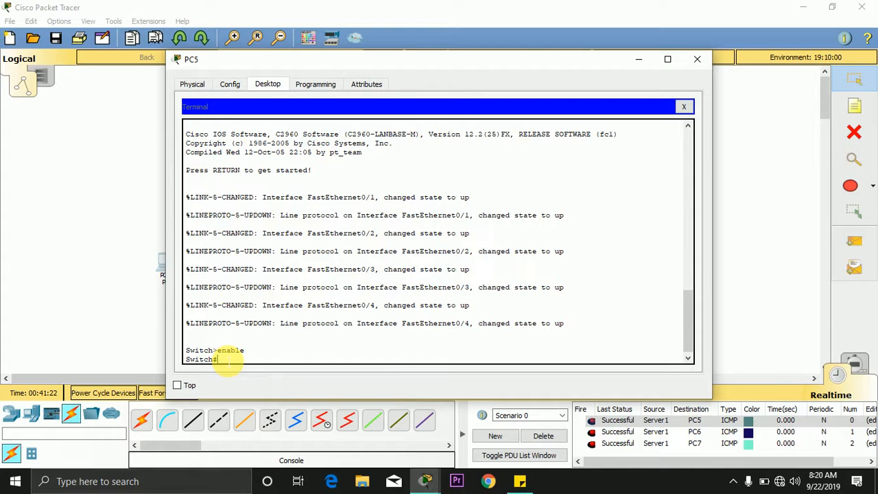
type("config t")
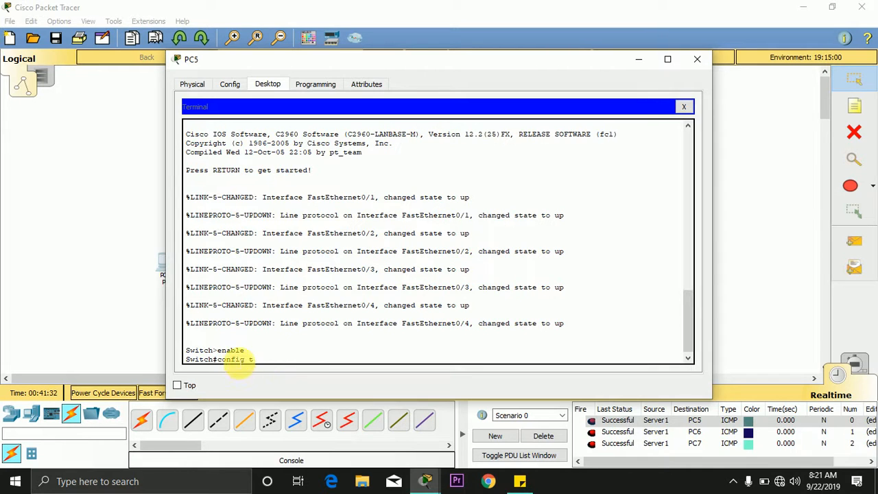
key("Return")
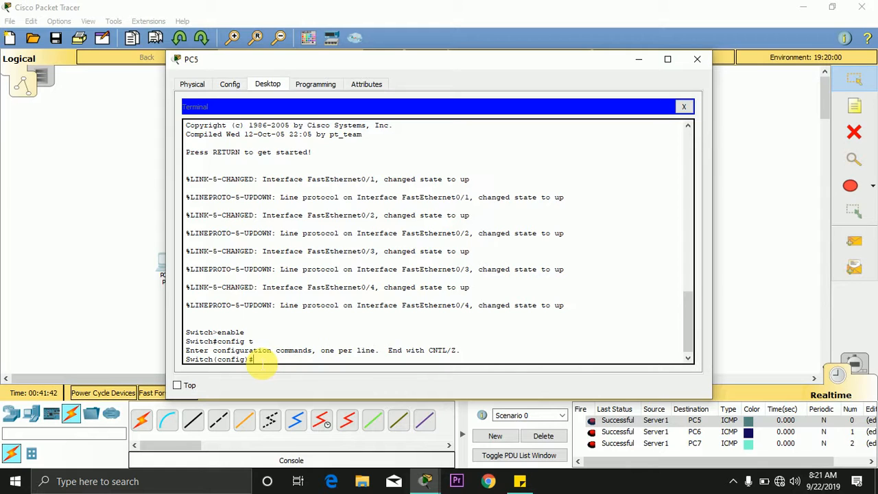
Step: Set the switch's hostname to SSWW1 and configure its enable secret password
type("hostname SSWW1")
key("Return")
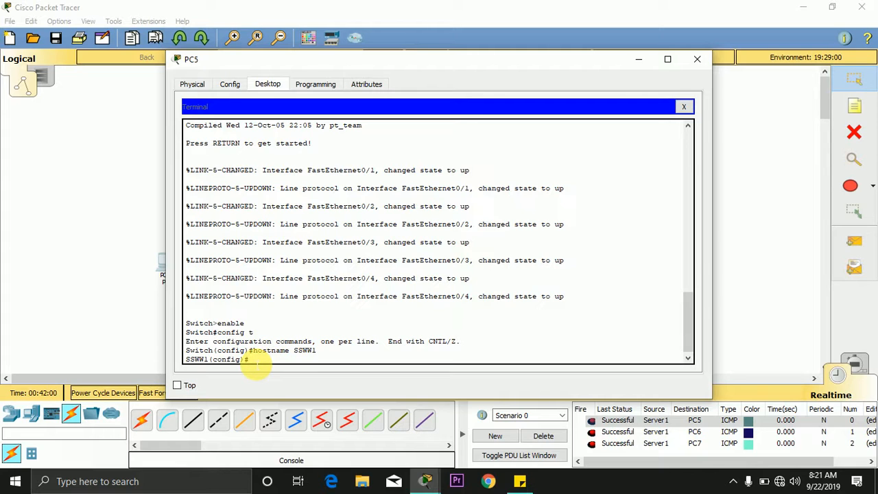
type("enable secret pakbet")
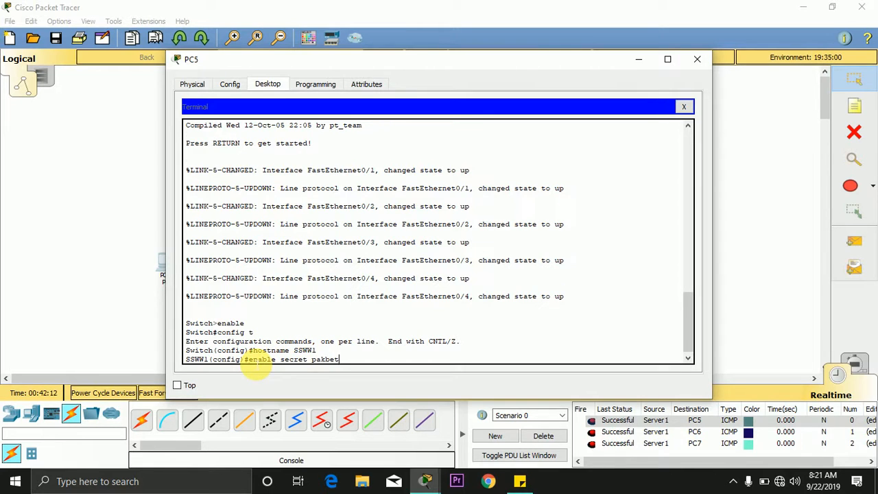
key("Return")
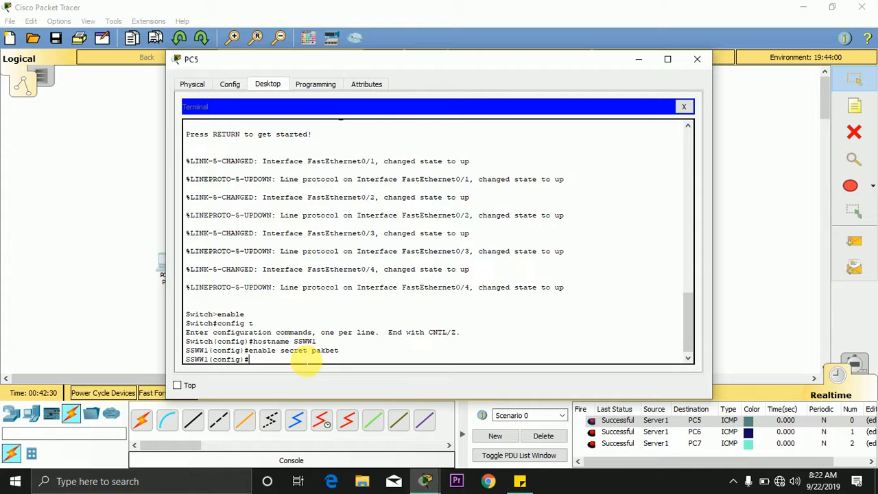
Step: Leave configuration mode, exit the switch's console session, and re-enter privileged mode using the enable secret password
key("ctrl+z")
key("Return")
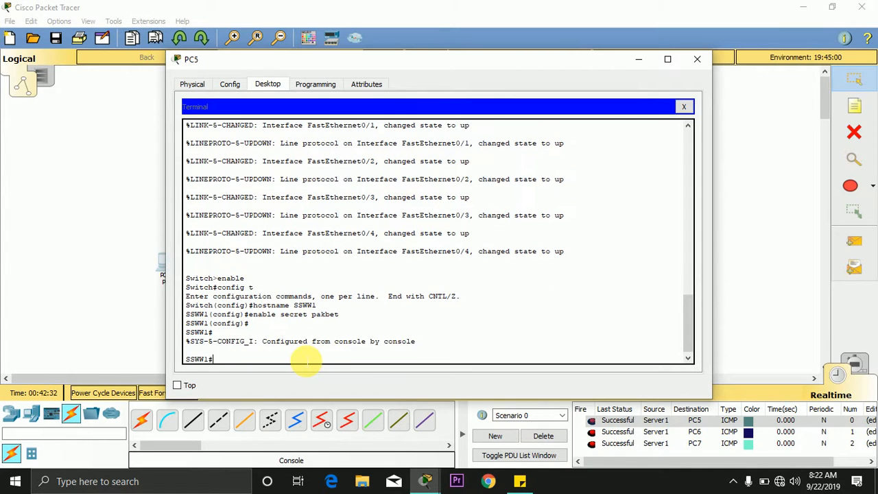
type("exit")
key("Return")
key("Return")
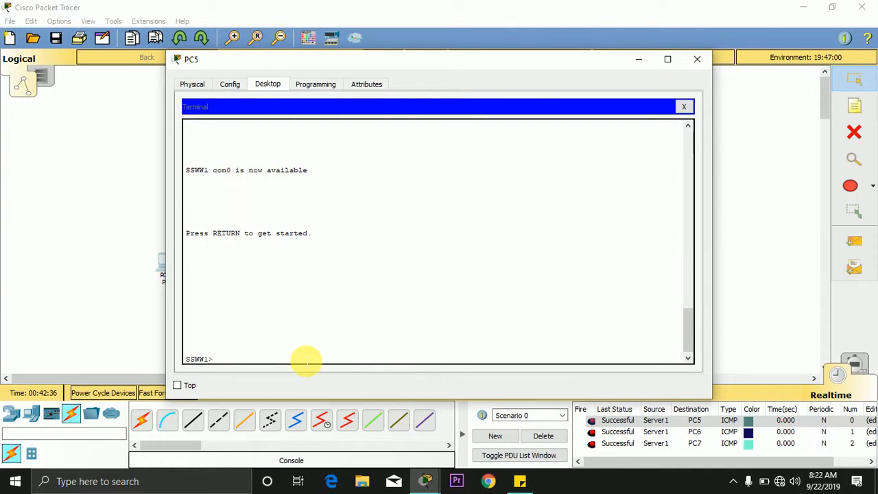
type("enable")
key("Return")
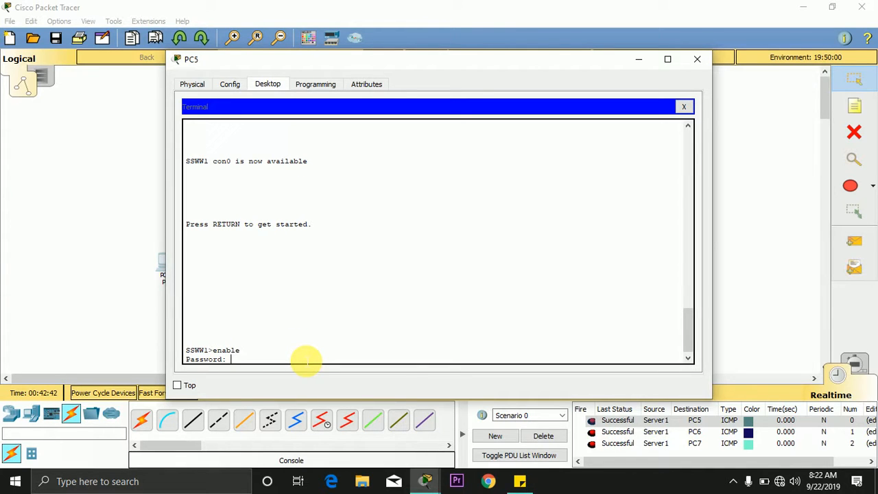
key("Return")
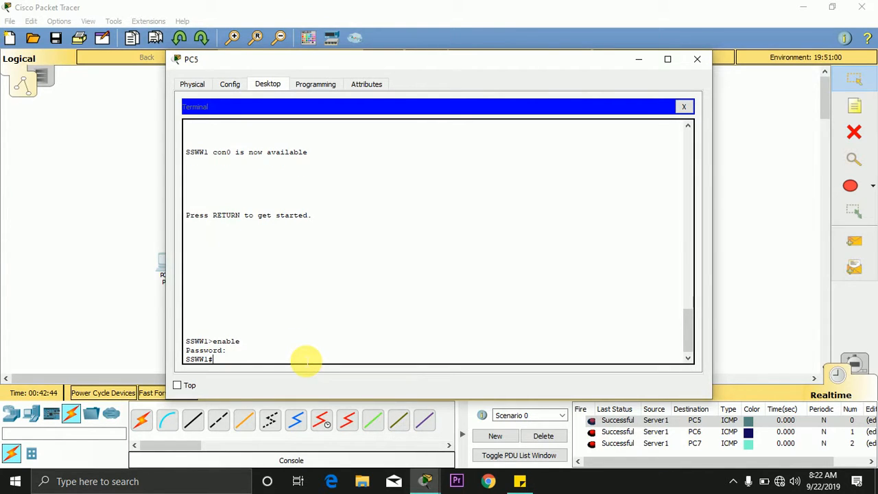
Step: In global configuration mode, set a password on line console 0 and enable login for it
type("config t")
key("Return")
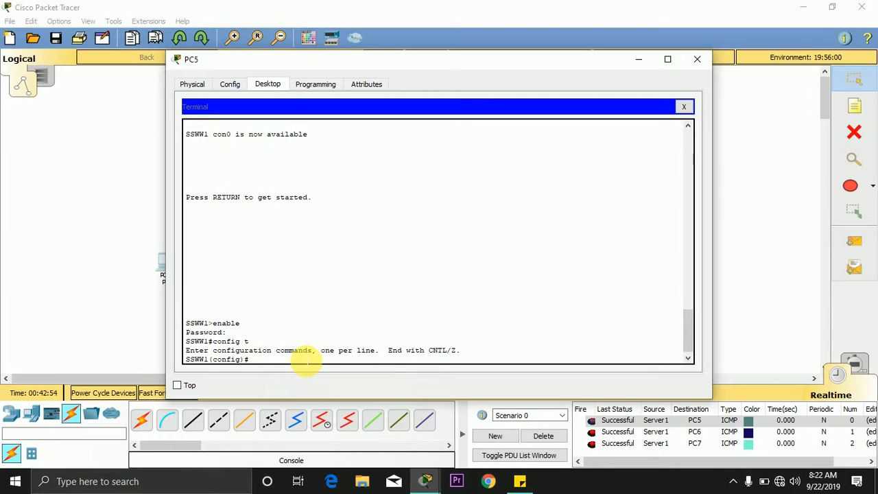
type("line console 0")
key("Return")
type("passw")
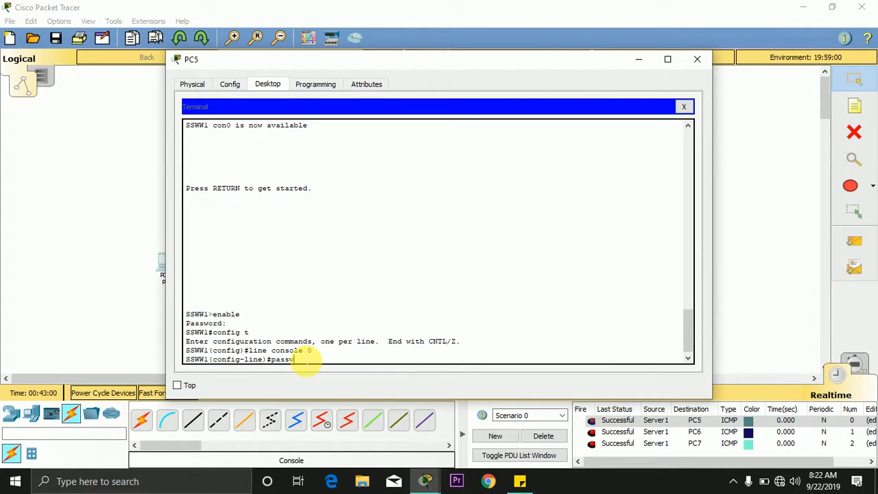
type("ord ")
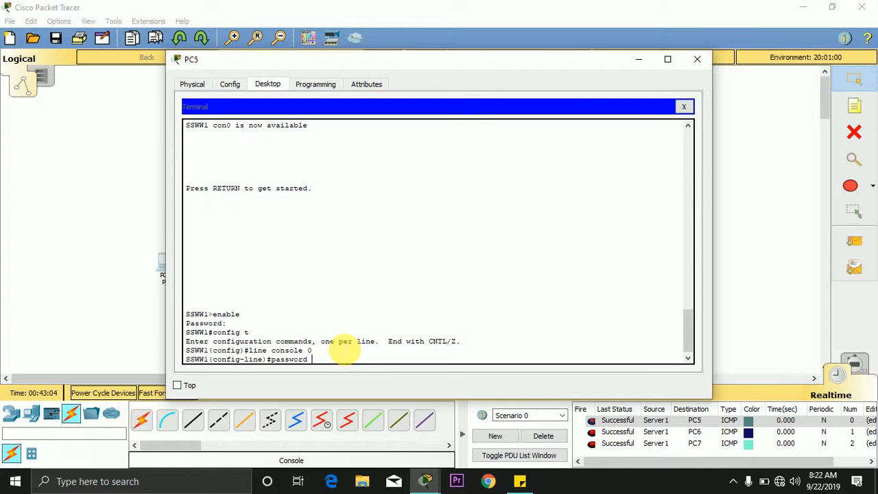
type("adobo")
key("Return")
type("login")
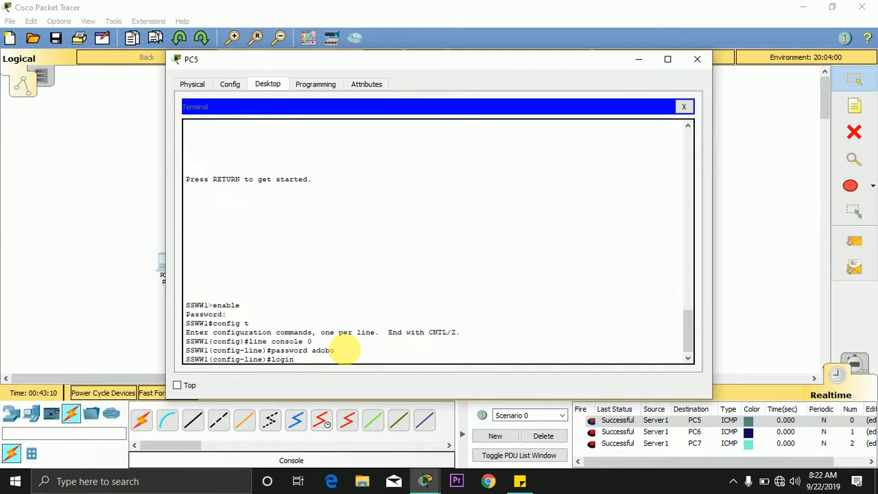
key("Return")
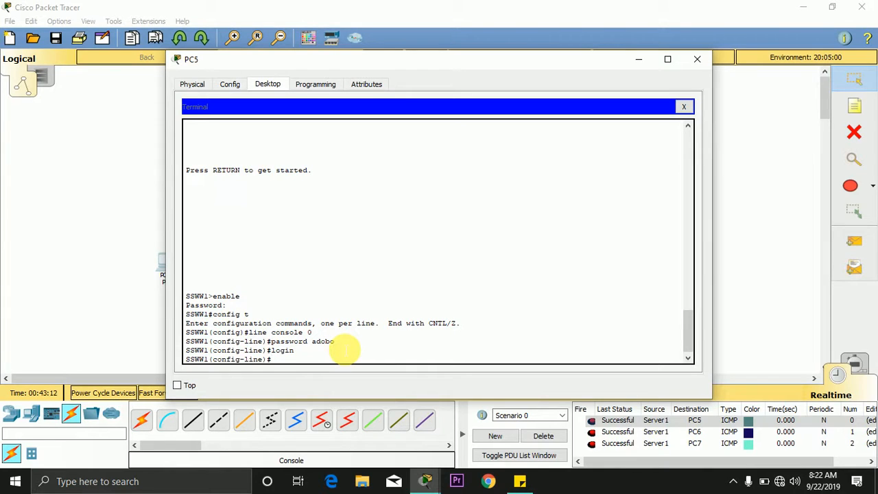
Step: Set the same password on line vty 0 15, enable login, and return to privileged mode
type("lin")
type("e vty 0 15")
key("Return")
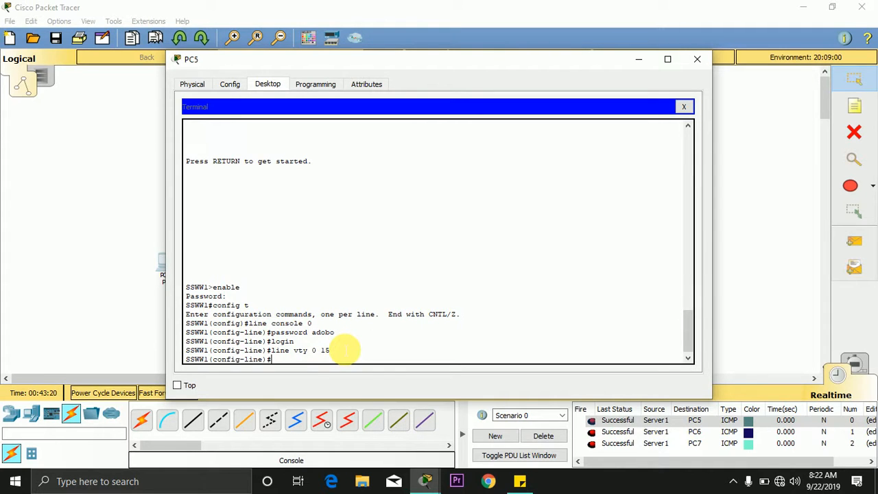
key("Up")
key("Up")
key("Up")
key("Return")
key("Up")
key("Up")
key("Up")
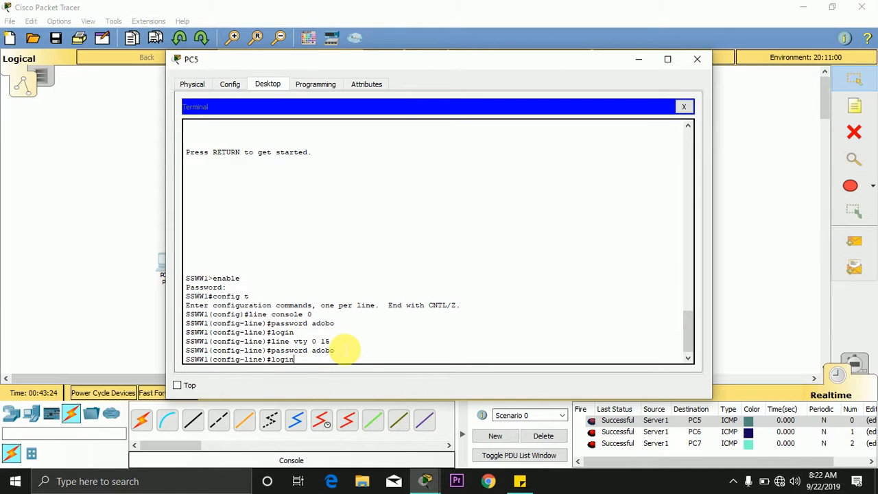
key("Return")
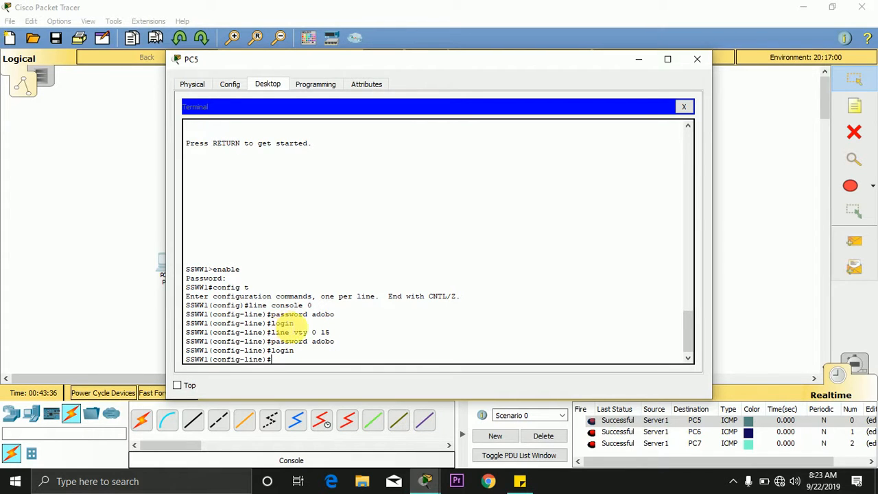
key("ctrl+c")
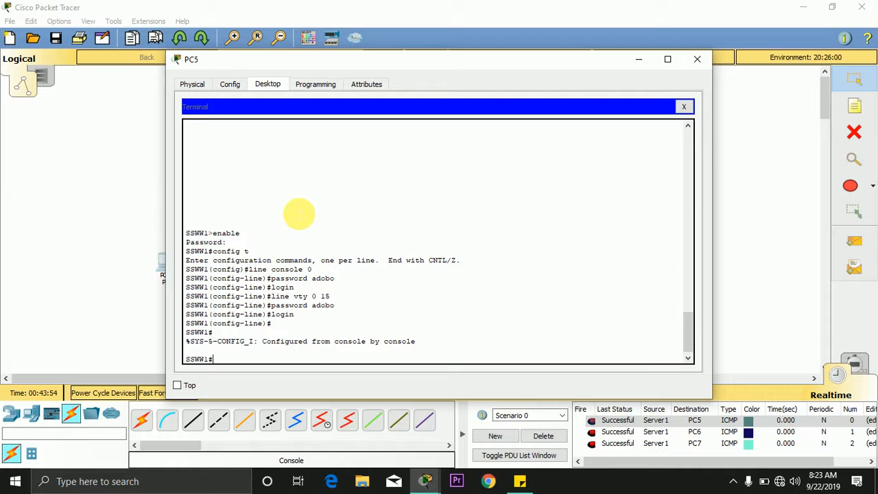
Step: Display the whole running configuration and check the hostname, enable secret and line password entries
type("show running-config")
key("Return")
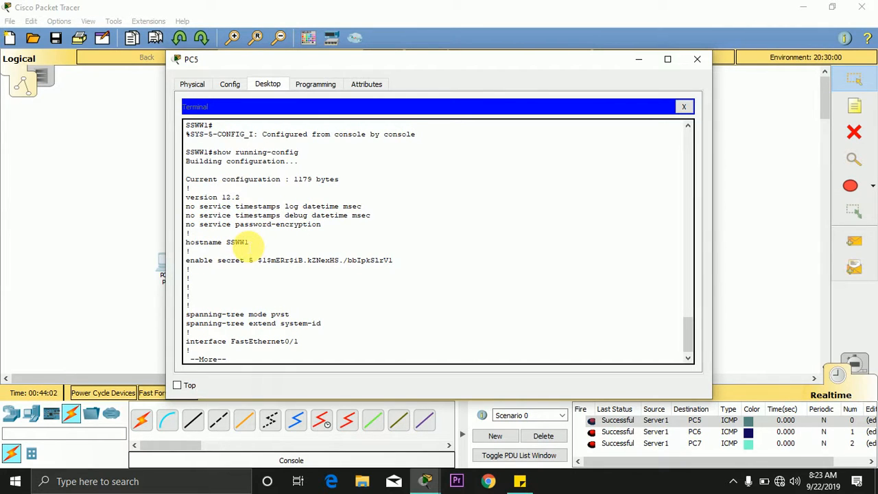
key("space")
key("space")
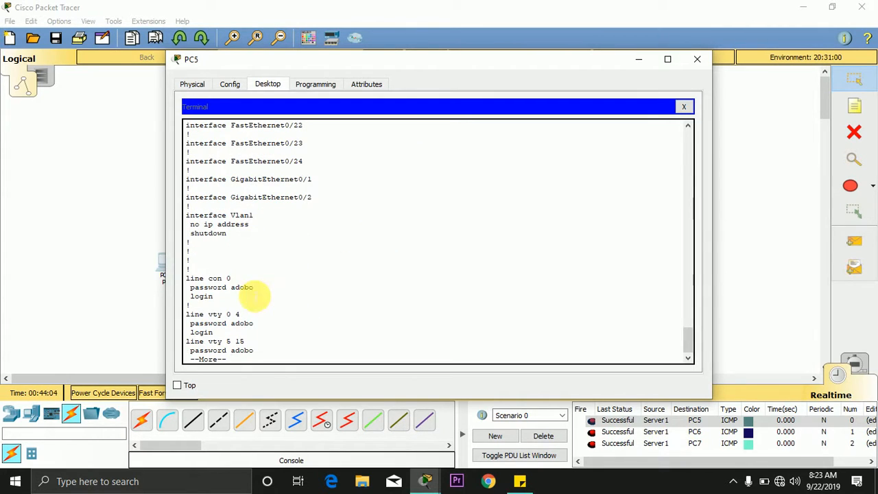
key("space")
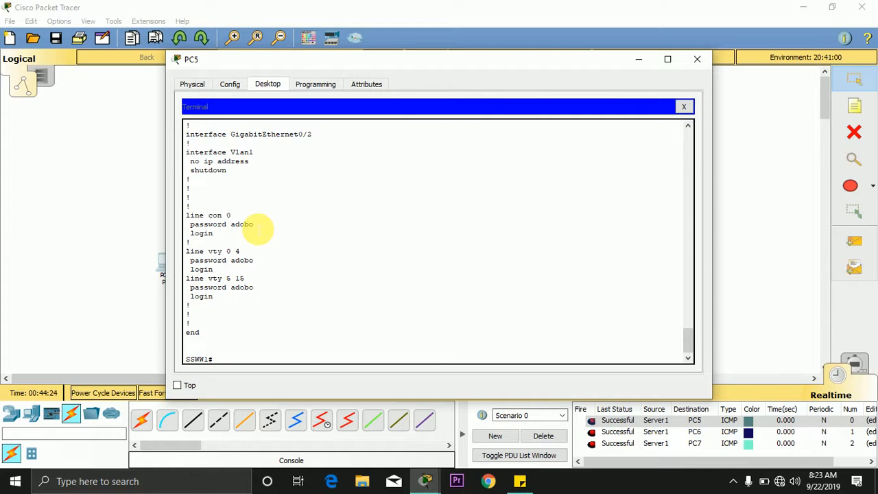
Step: Turn on service password-encryption in global configuration mode and return to privileged mode
type("onfig t")
key("Return")
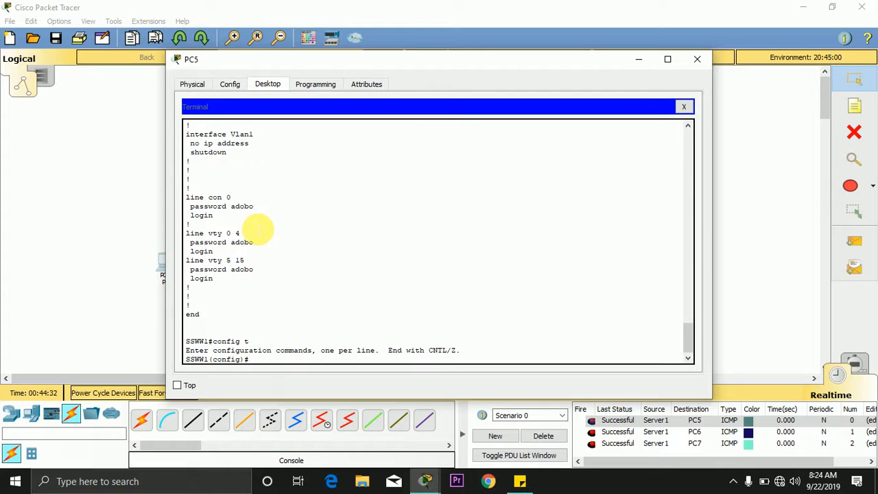
type("service password-encryption")
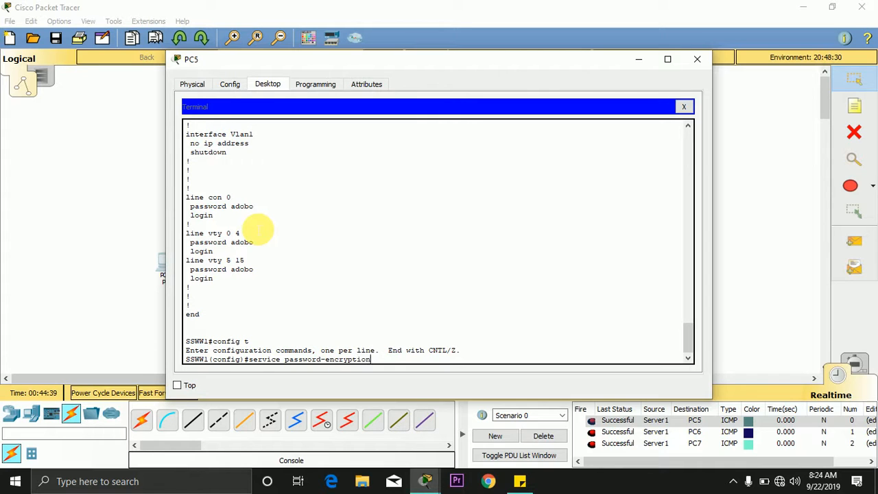
key("Return")
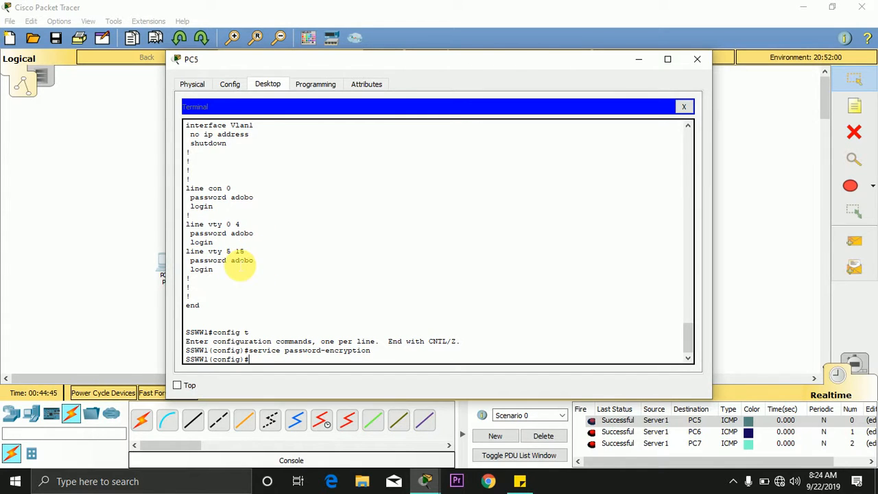
key("ctrl+z")
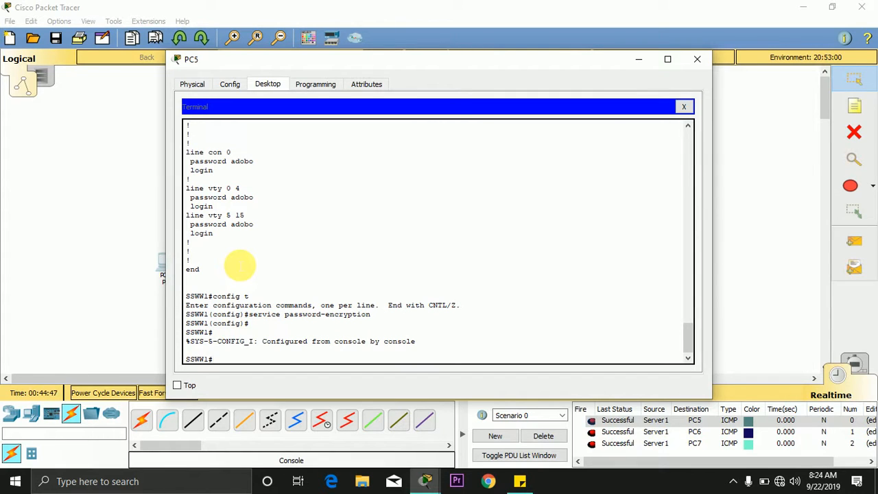
Step: Display the running configuration again to check how the console and vty line passwords are stored
type("show running-config")
key("Return")
key("space")
key("space")
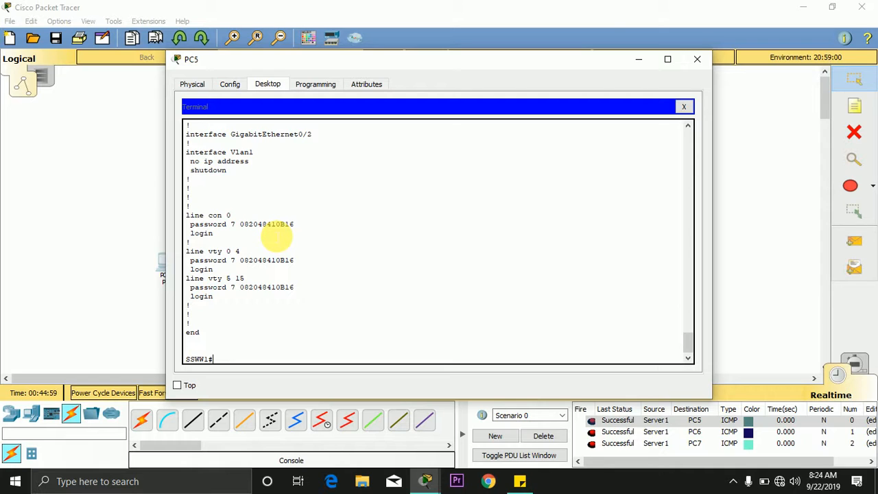
Step: Set the switch's message-of-the-day banner to "STOP!" with banner motd, and return to privileged mode
type("config t")
key("Return")
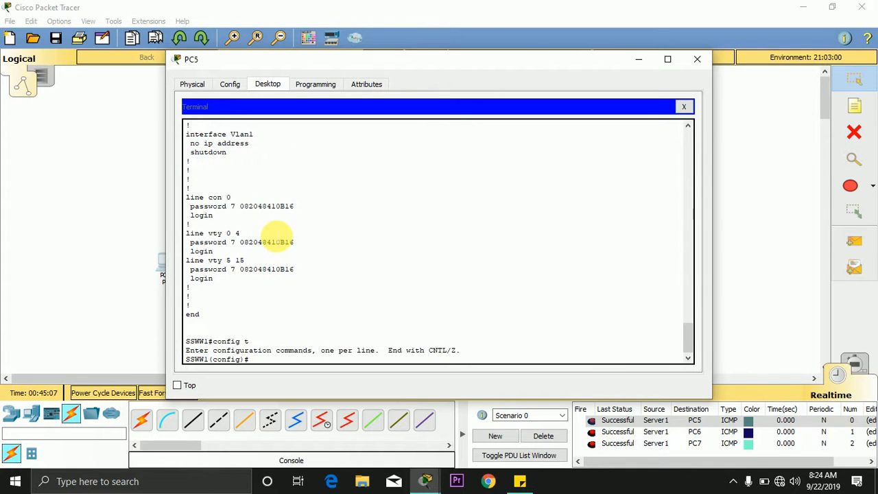
type("banner motd")
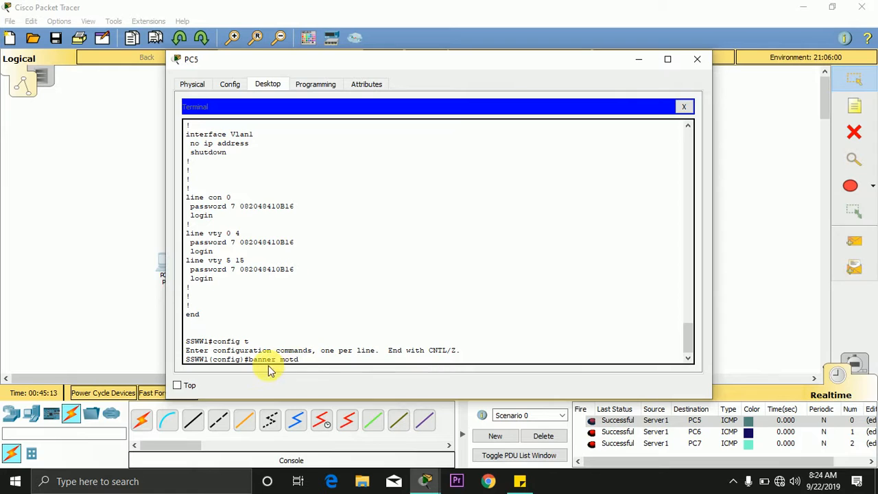
type(" \"")
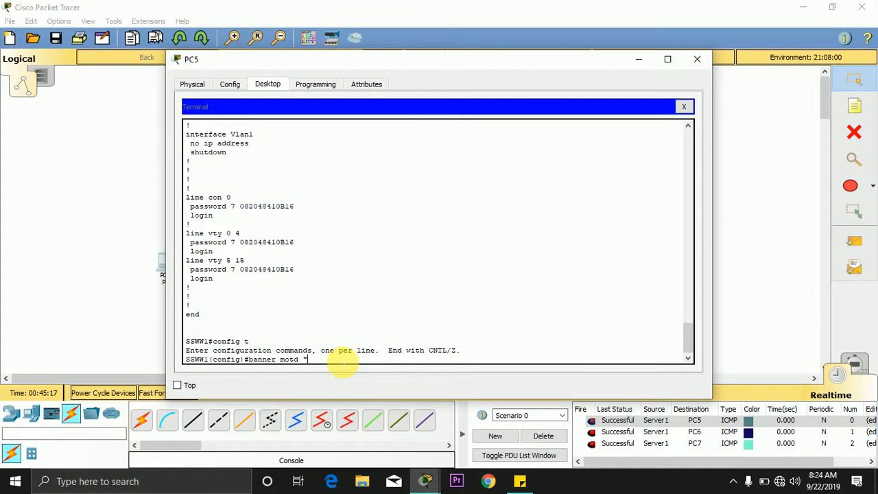
type("STOP!\"")
double_click(318, 364)
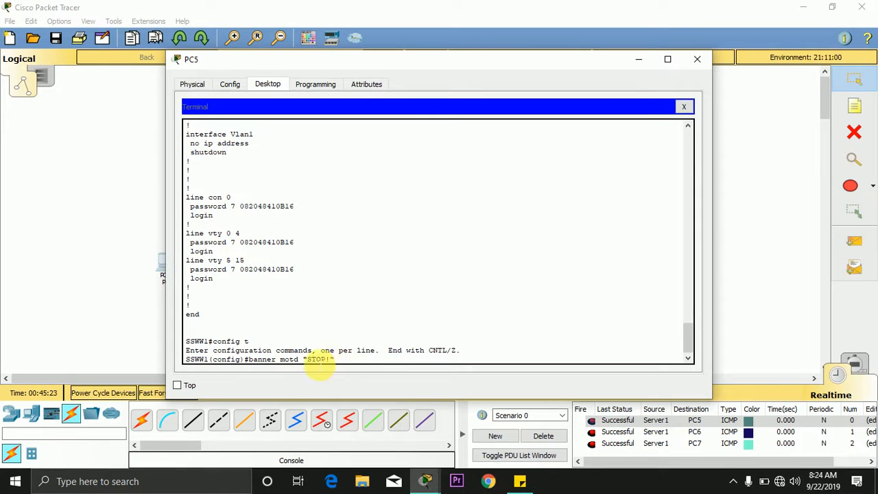
left_click(345, 365)
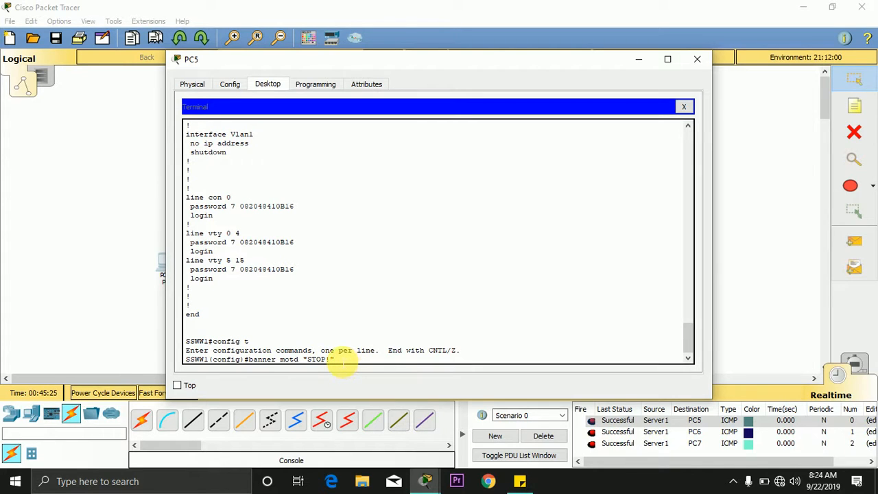
double_click(316, 362)
left_click(363, 367)
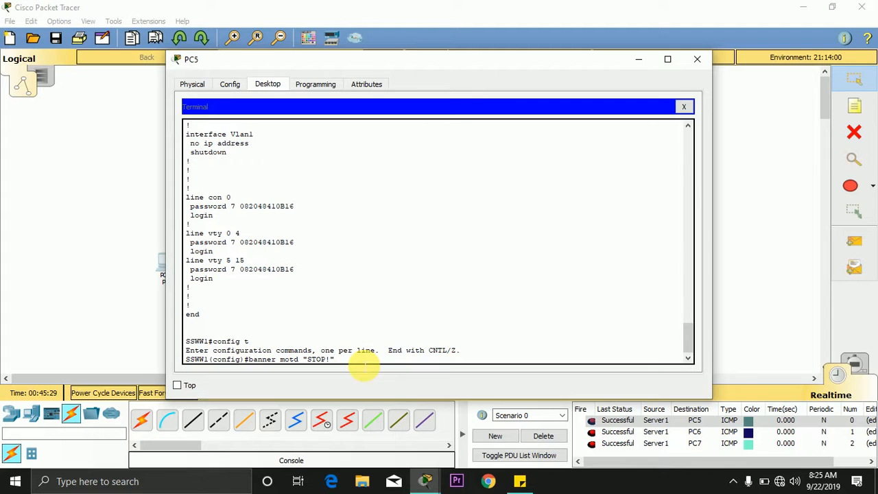
key("Return")
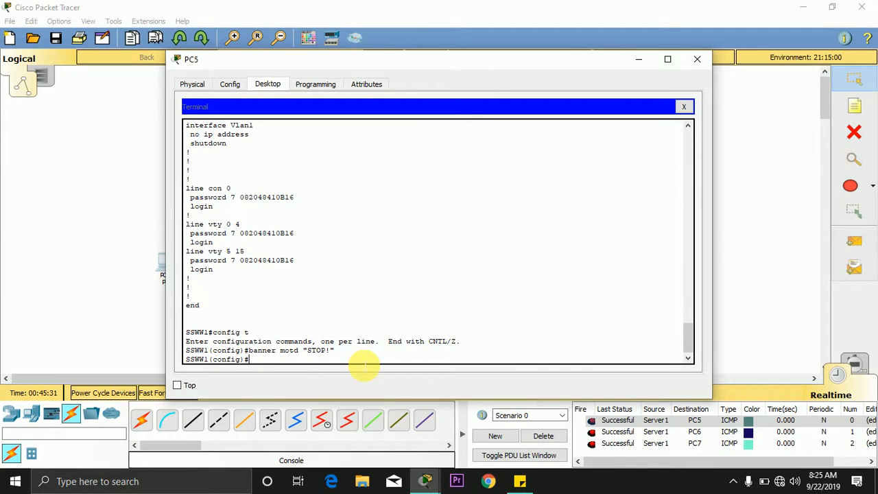
key("ctrl+z")
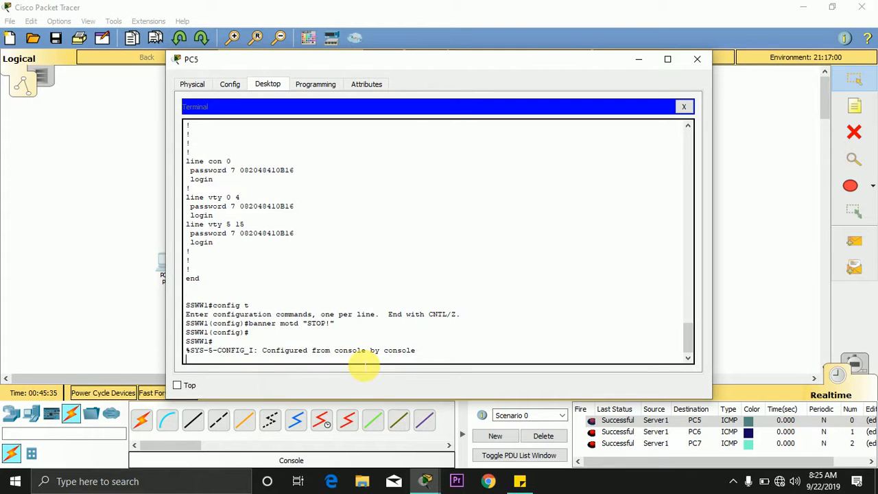
key("Return")
Step: Exit the switch's console session to test the banner, and log back in with the console password
type("exit")
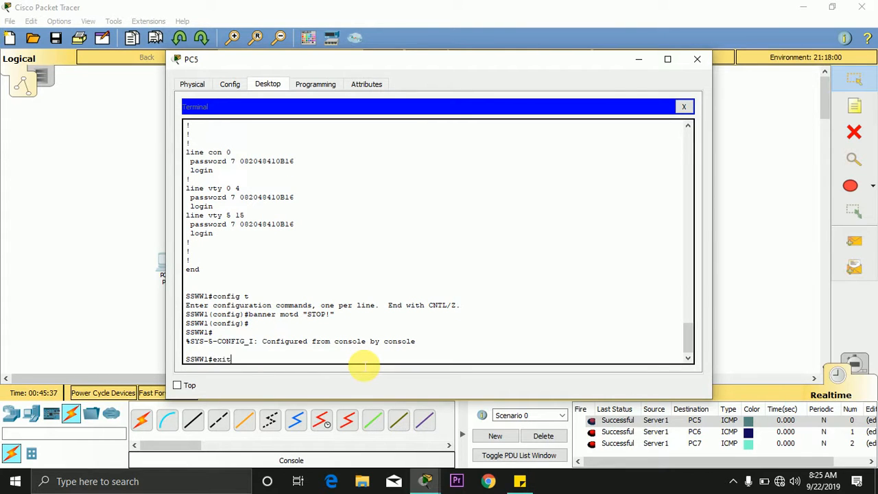
key("Return")
key("Return")
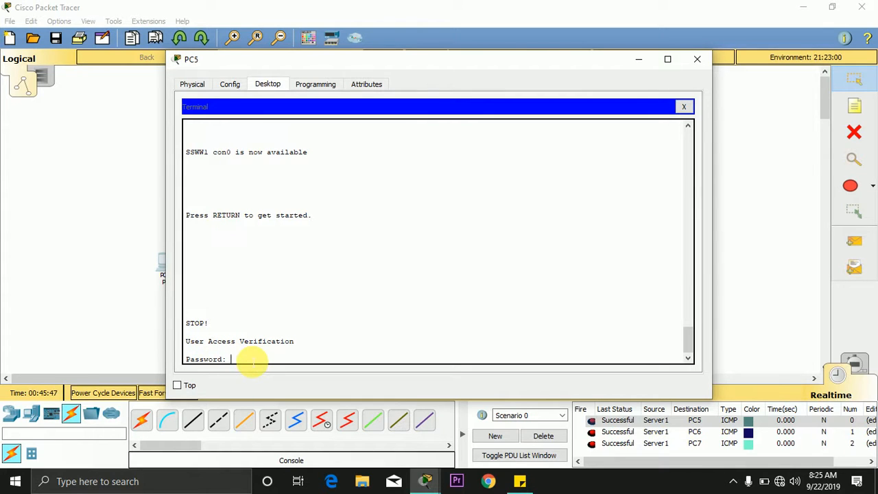
key("Return")
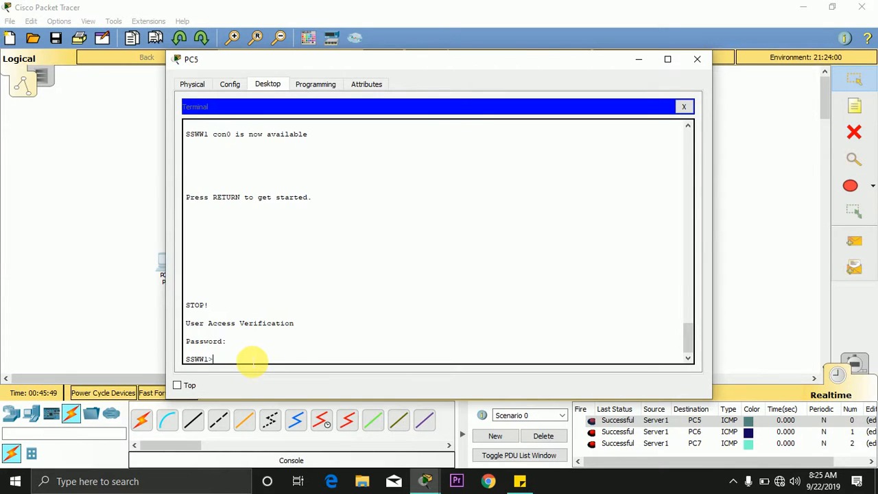
Step: Enter privileged mode with the enable secret password, and enter global configuration mode with config t
type("enable")
key("Return")
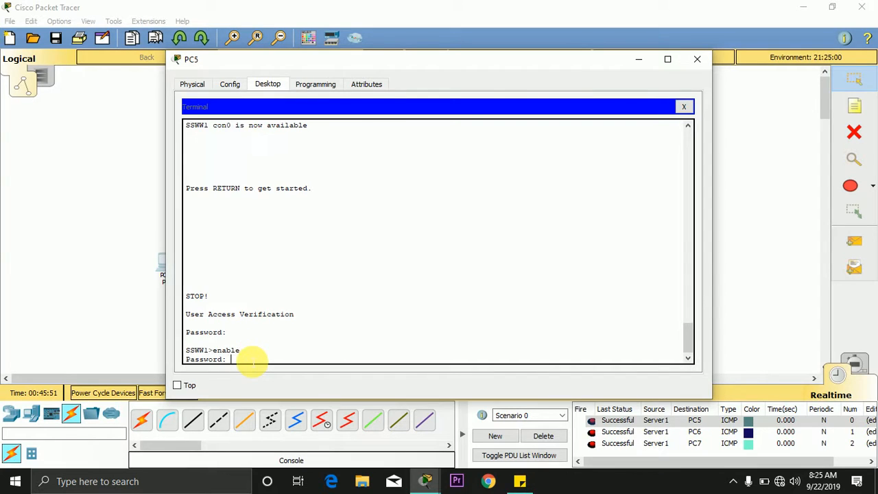
key("Return")
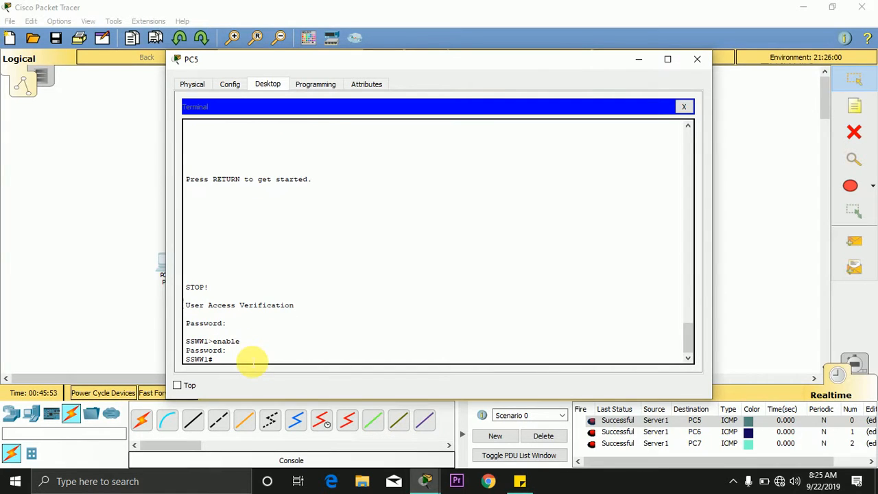
type("config t")
key("Return")
key("Return")
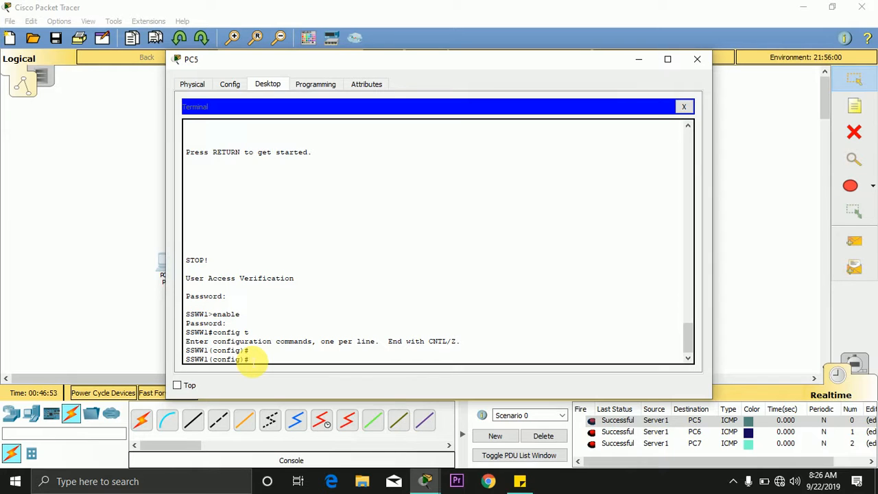
Step: Return to privileged mode and save the running configuration to startup-config, accepting the default destination filename
key("ctrl+z")
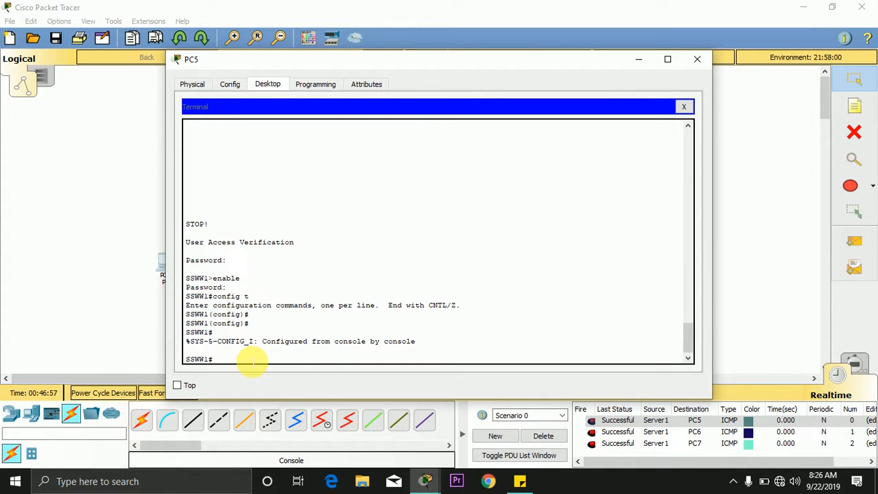
type("copy running-config startup-config")
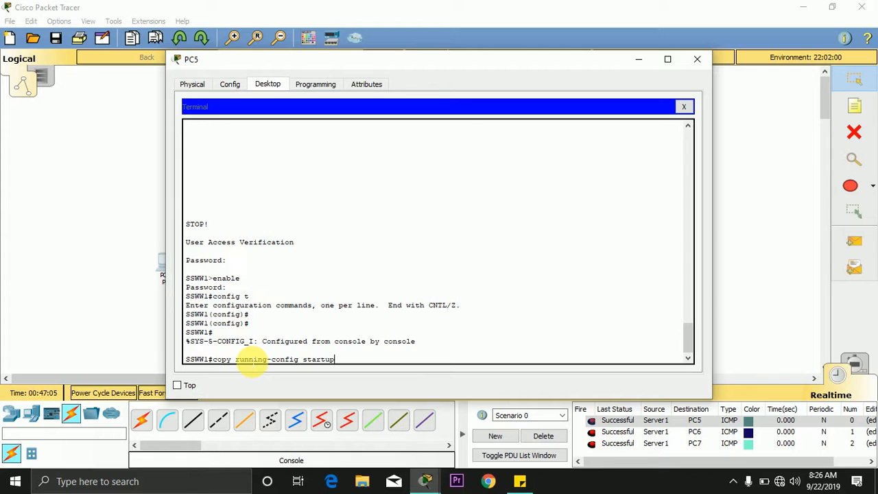
key("Return")
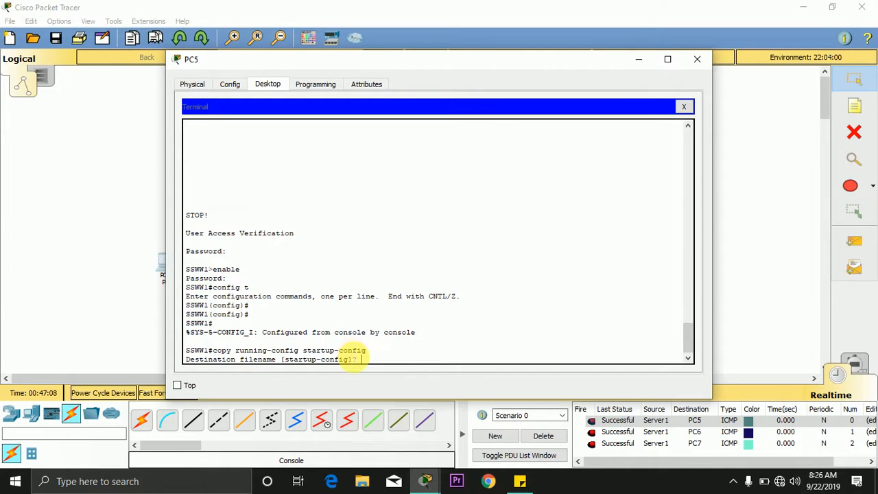
key("Return")
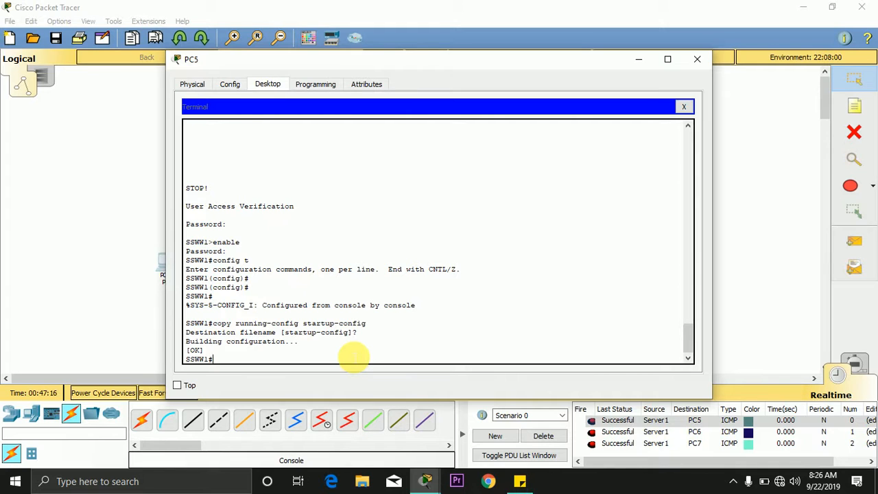
Step: Display the startup configuration through to its end to check the saved settings
type("show startup-config")
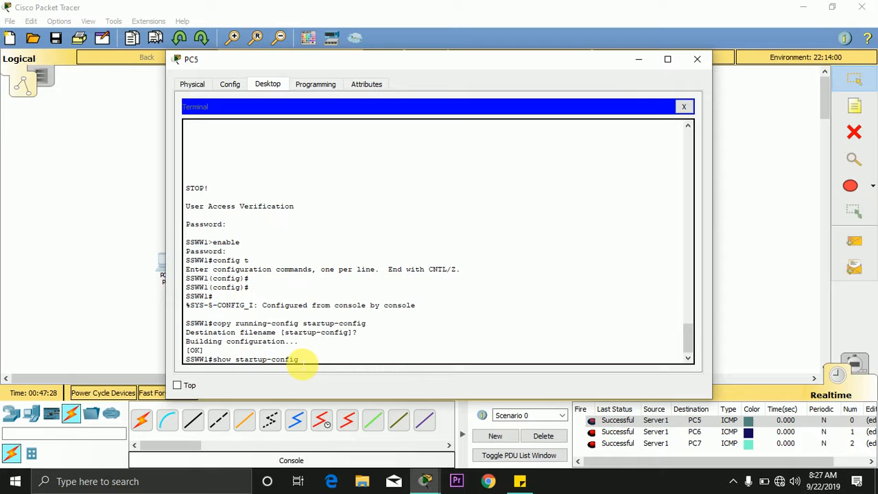
key("Return")
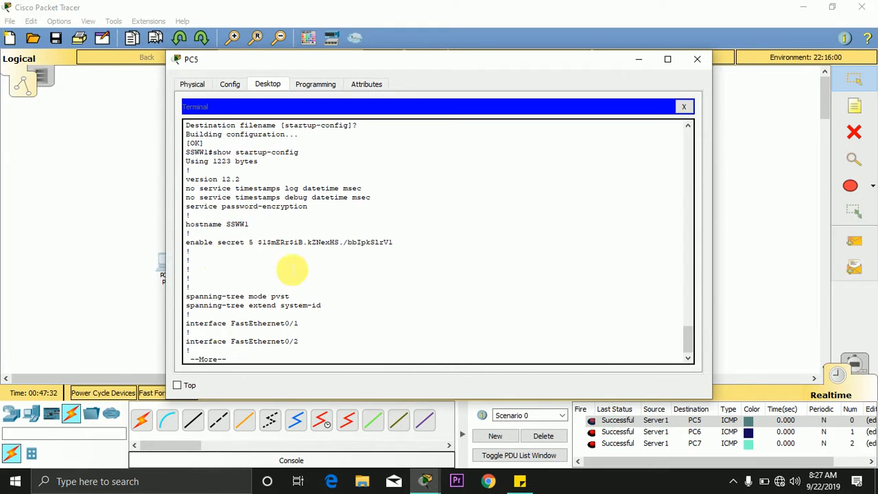
key("space")
key("space")
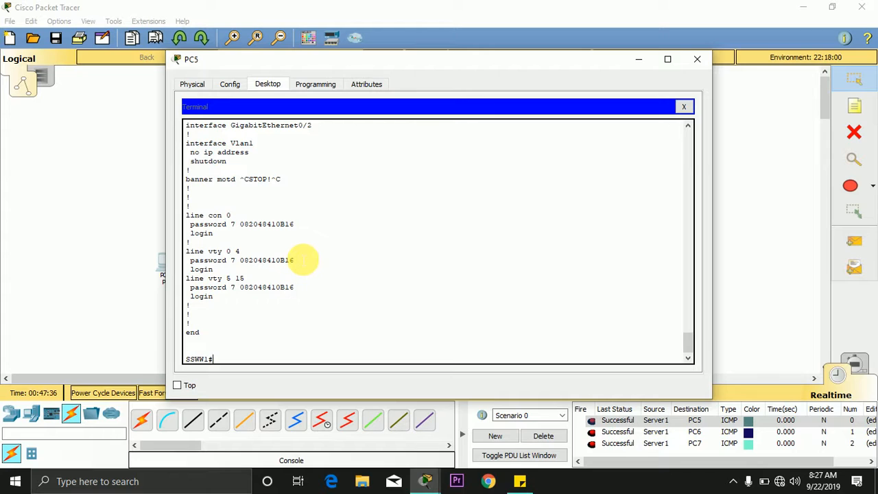
Step: Set the switch's hostname to S123 in global configuration mode and return to privileged mode
type("config t")
key("Return")
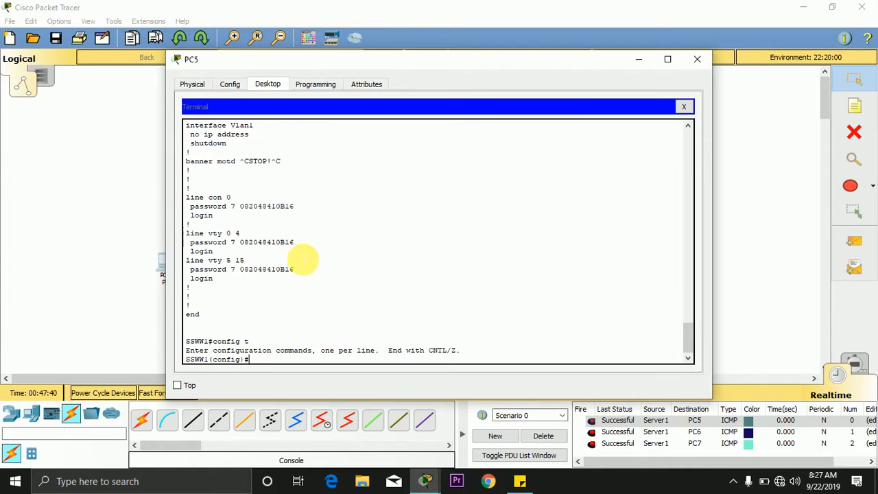
type("hostname S123")
key("Return")
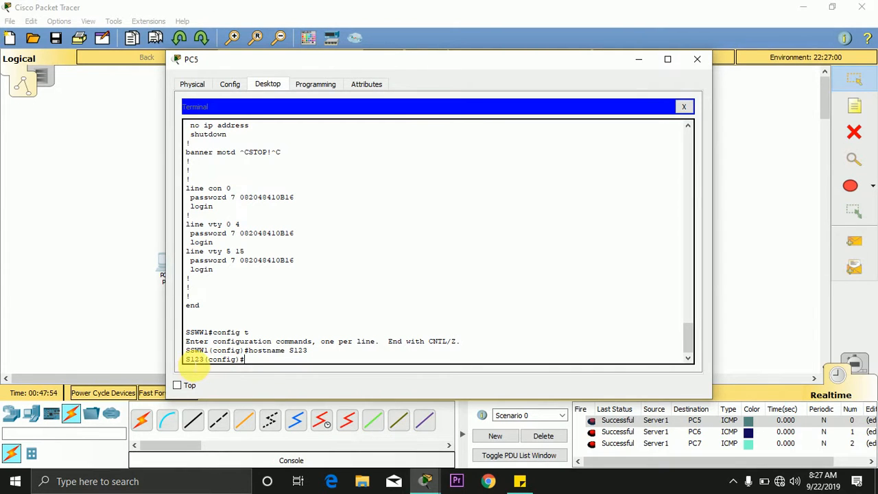
key("Return")
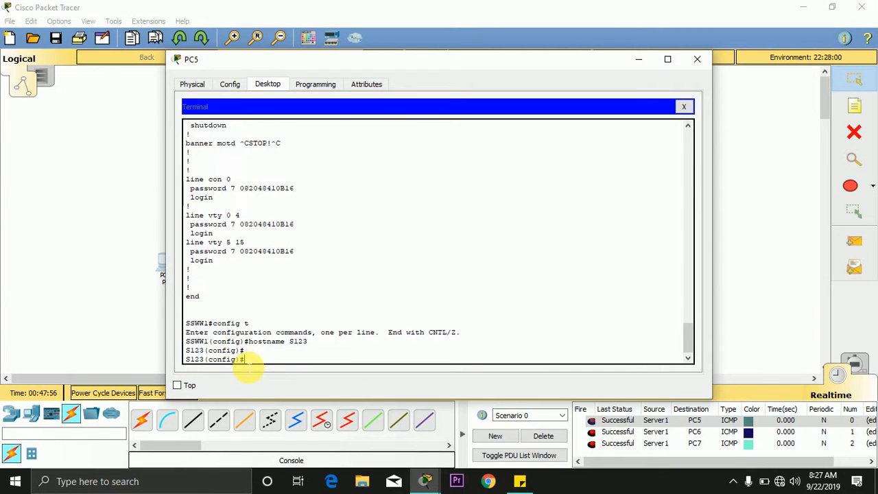
key("Return")
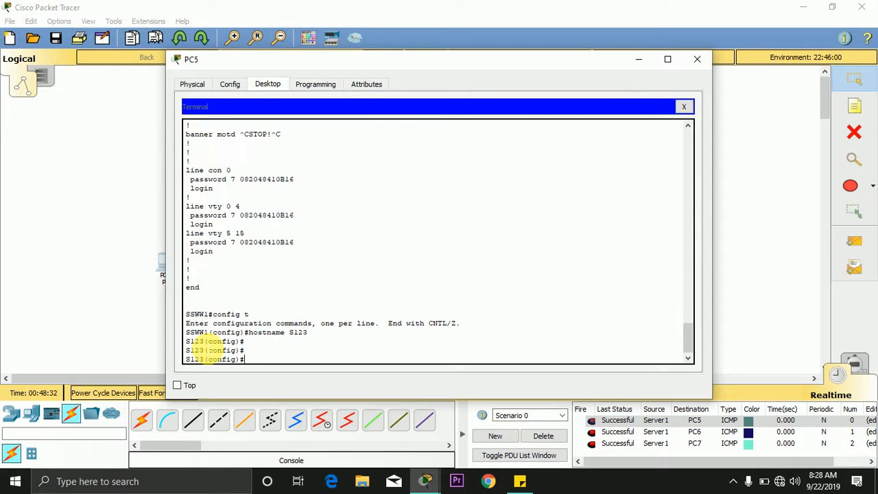
key("ctrl+z")
key("Return")
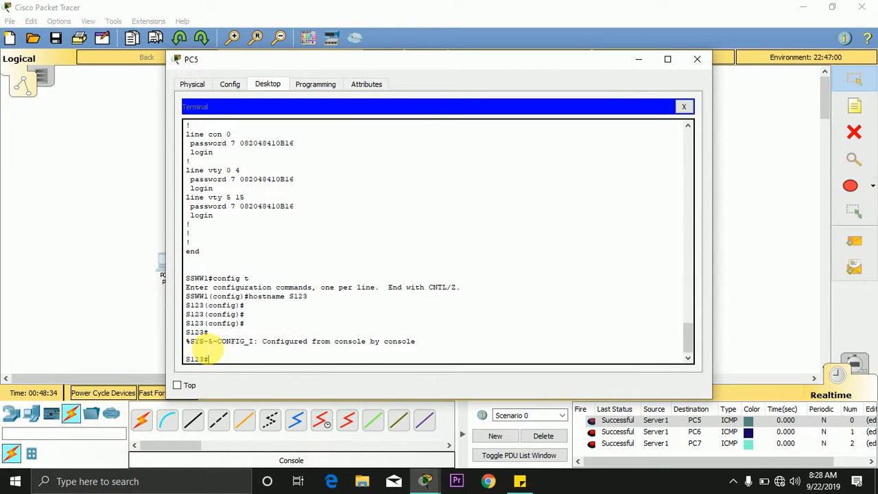
type("COP")
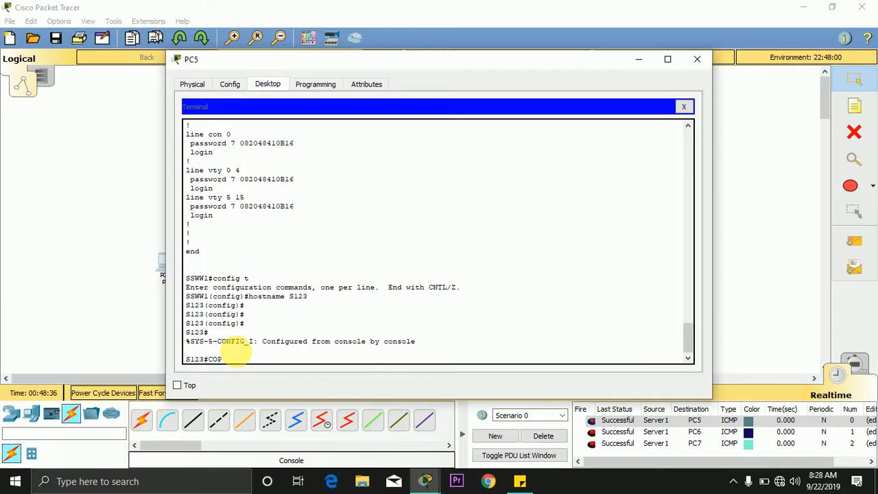
type("Y STARTUP-CONFIG RUNNING-CONFIG")
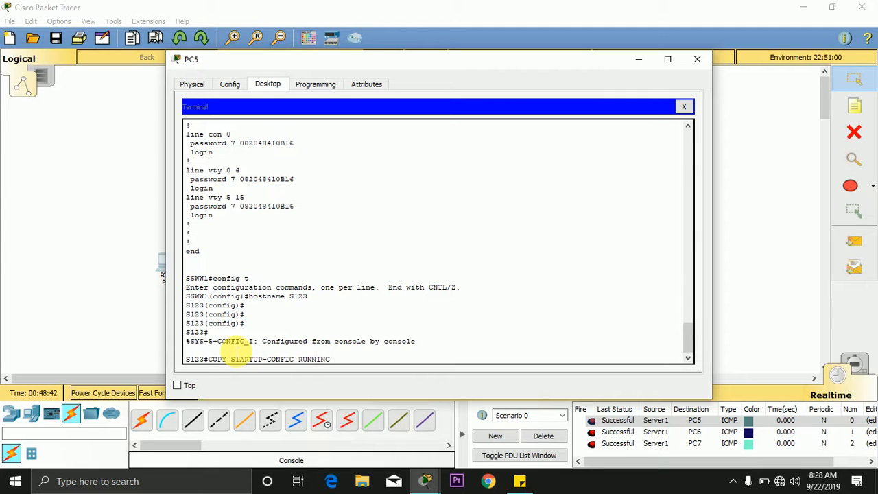
key("BackSpace")
key("BackSpace")
key("BackSpace")
key("BackSpace")
key("BackSpace")
key("BackSpace")
key("BackSpace")
key("BackSpace")
key("BackSpace")
key("BackSpace")
key("BackSpace")
key("BackSpace")
key("BackSpace")
key("BackSpace")
key("BackSpace")
key("BackSpace")
key("BackSpace")
key("BackSpace")
key("BackSpace")
key("BackSpace")
key("BackSpace")
key("BackSpace")
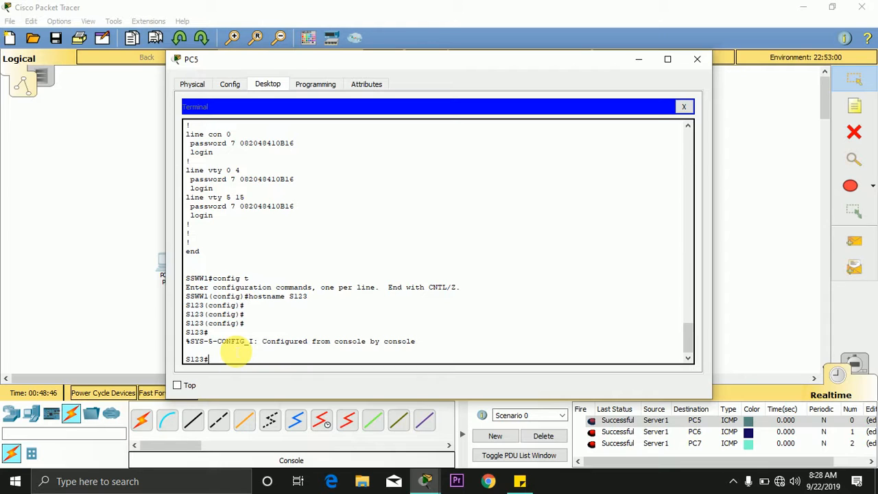
Step: Restore the saved settings with copy startup-config running-config, accepting the default destination filename
type("copy startup-config running-")
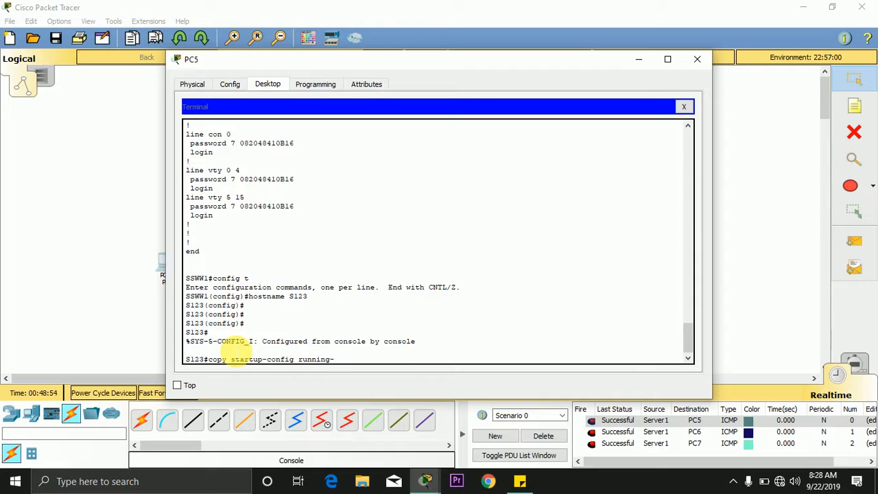
type("config")
key("Return")
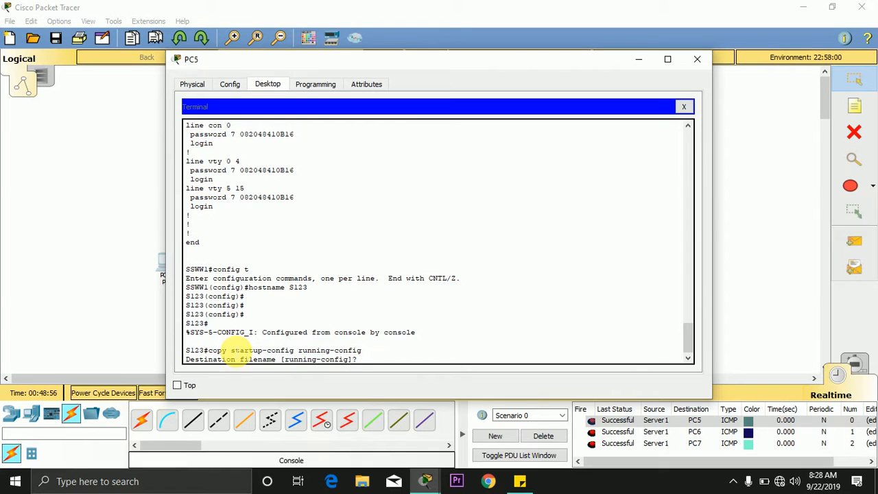
key("Return")
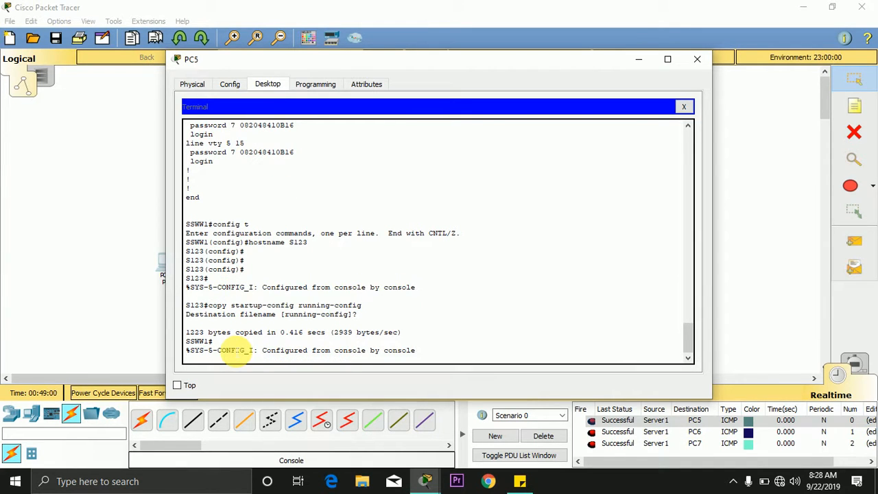
key("Return")
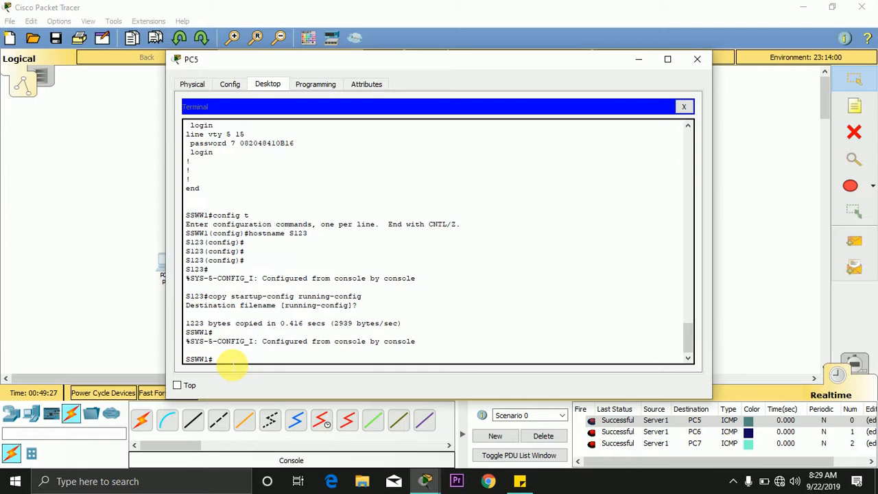
Step: Erase the switch's startup configuration with erase startup-config and confirm the erasure
type("eras")
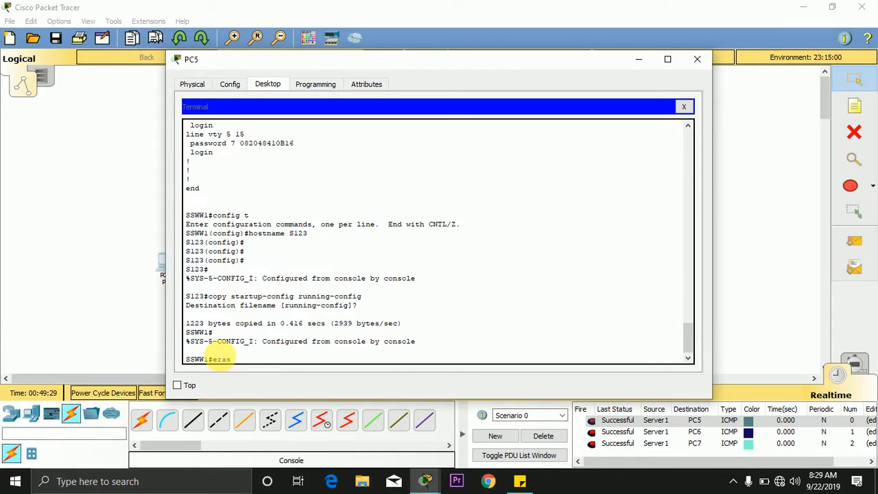
type("e startup-config")
key("Return")
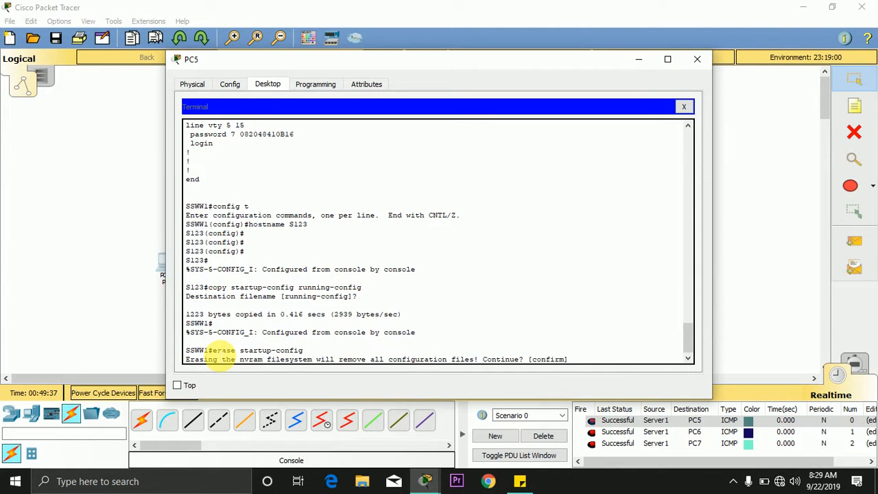
key("Return")
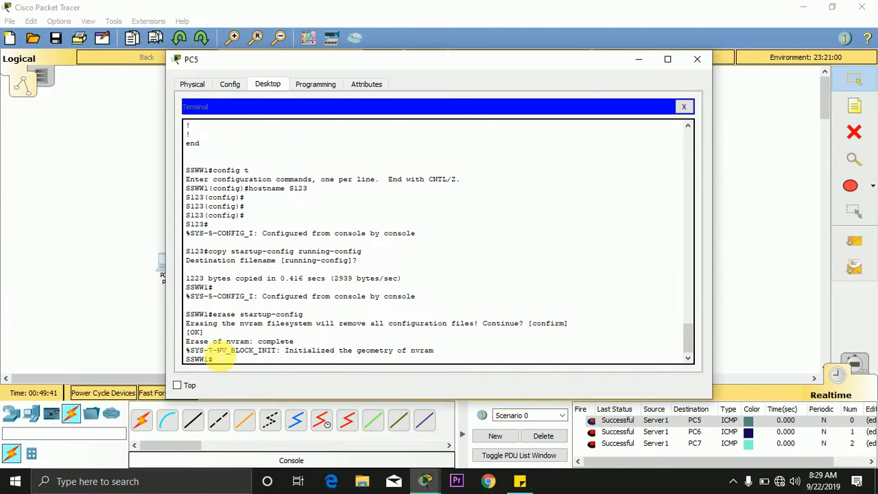
Step: Reload the switch without saving the modified configuration, and start a new console session once it has booted
type("reload")
key("Return")
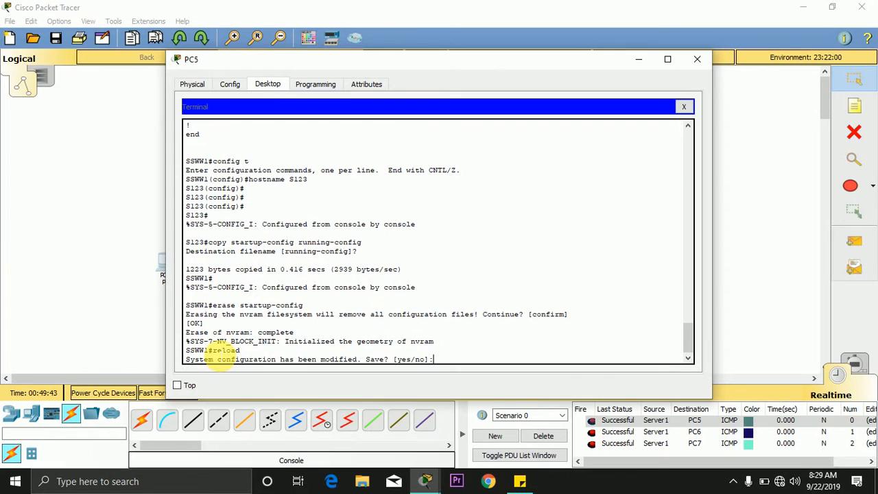
type("n")
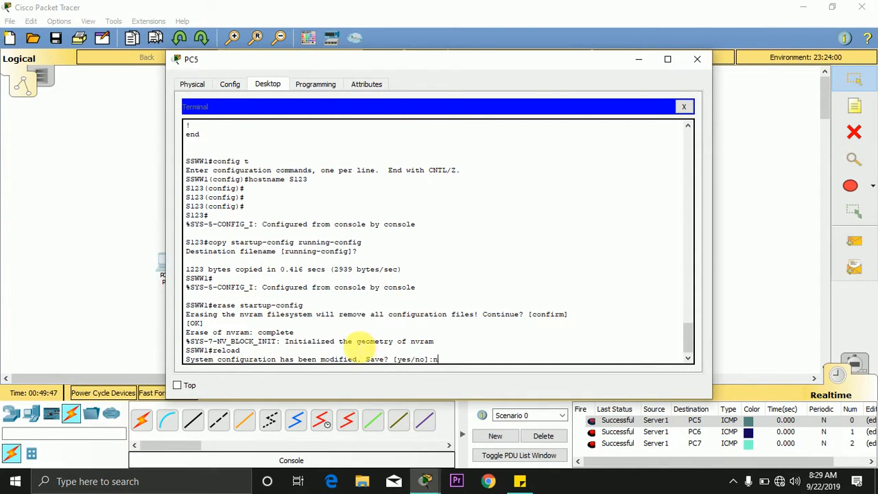
key("Return")
key("Return")
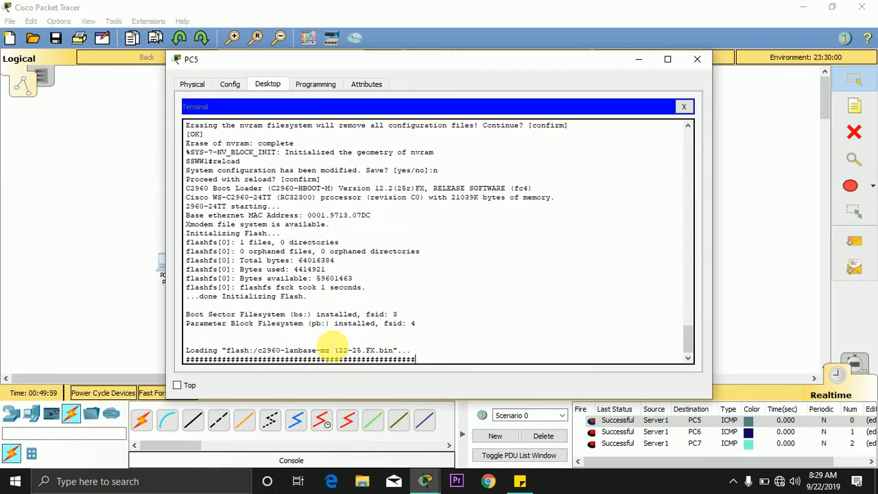
key("Return")
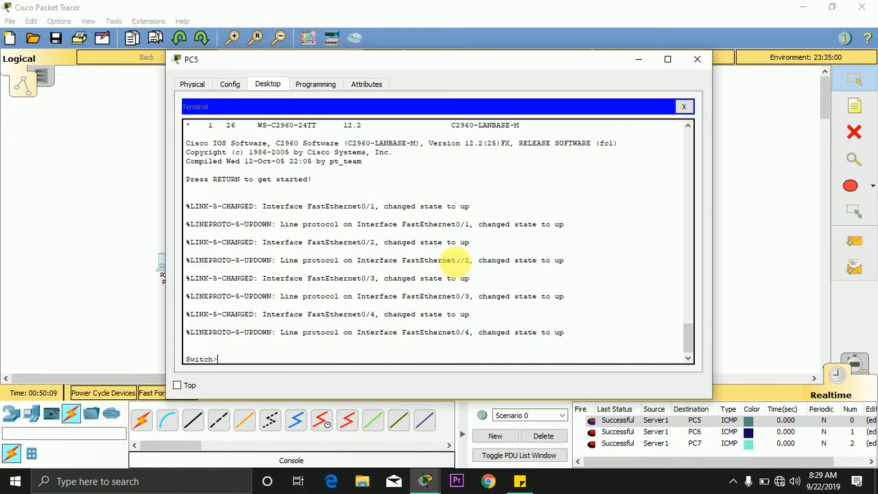
Step: Close PC5's window and fast-forward the simulation time so the switch links come up
left_click(695, 59)
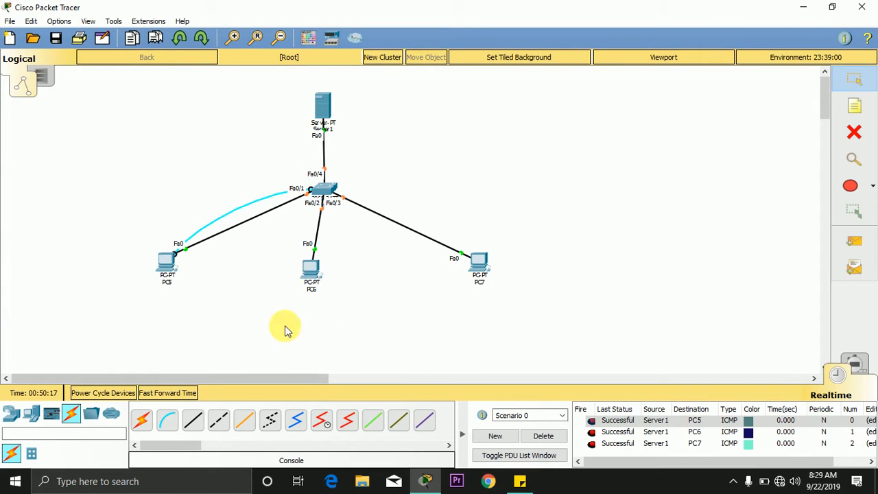
left_click(177, 393)
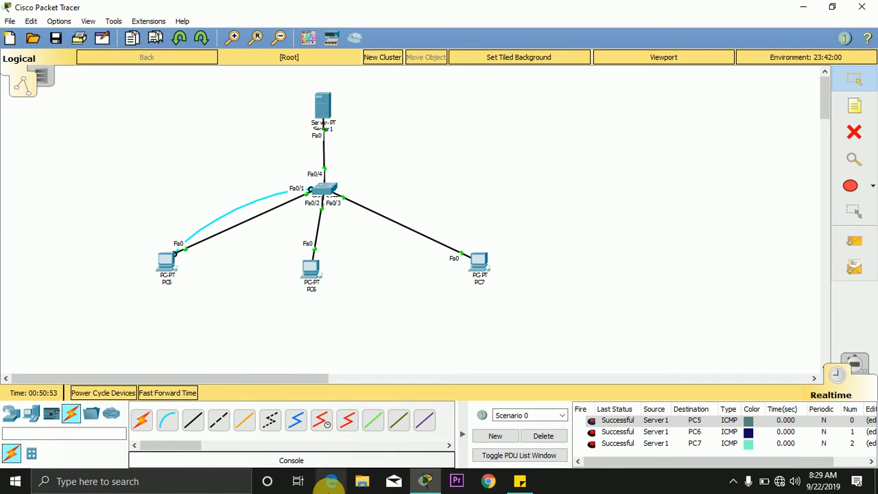
mouse_move(329, 492)
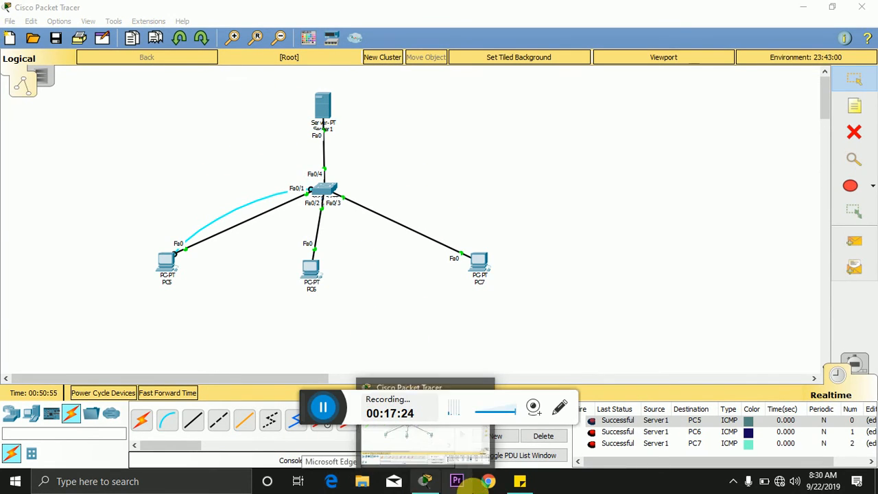